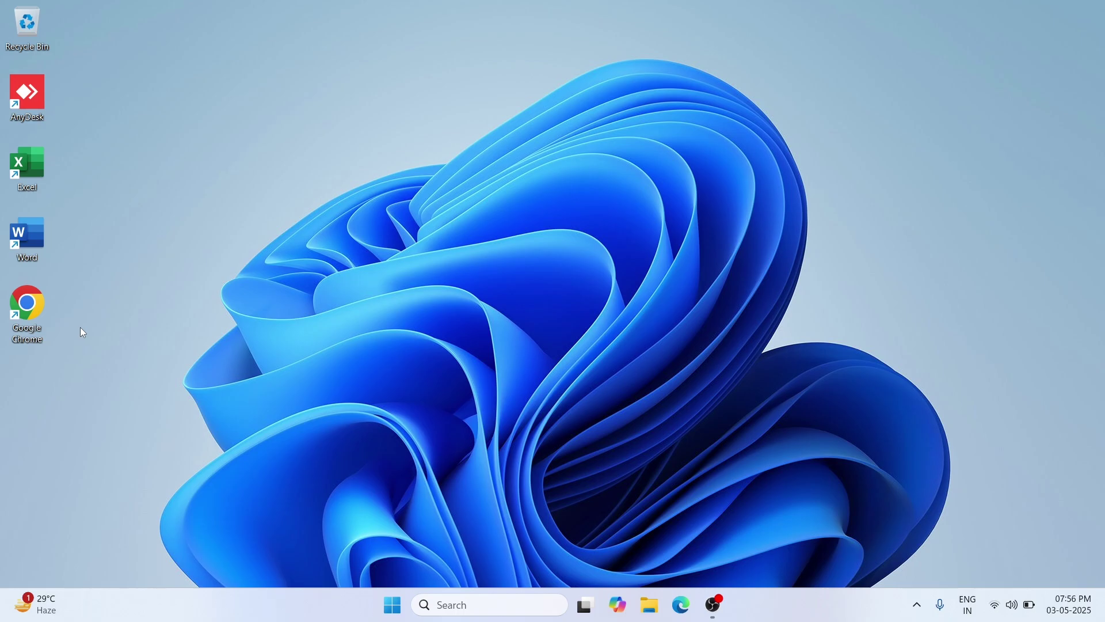
- Open Google Chrome from its desktop shortcut, and minimize and reopen its window
double_click(27, 311)
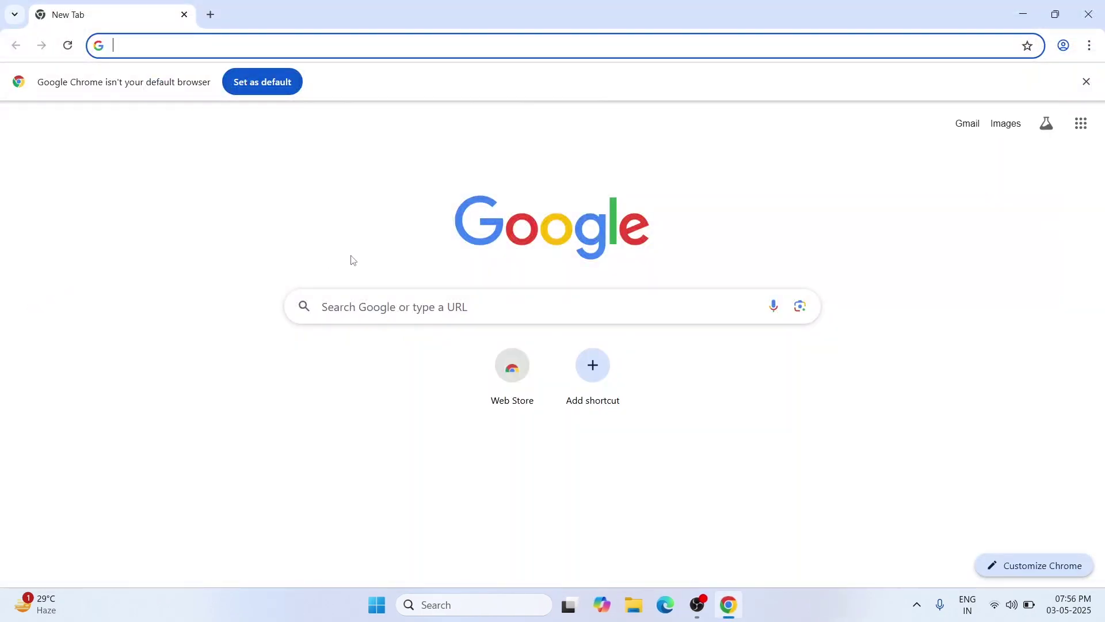
left_click(940, 222)
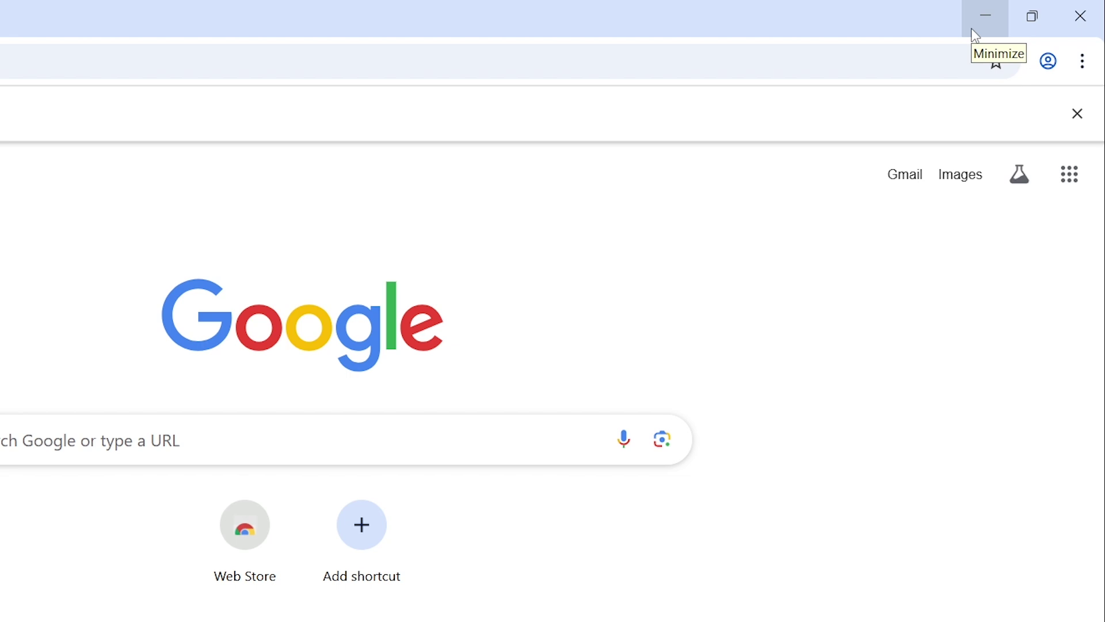
mouse_move(1025, 32)
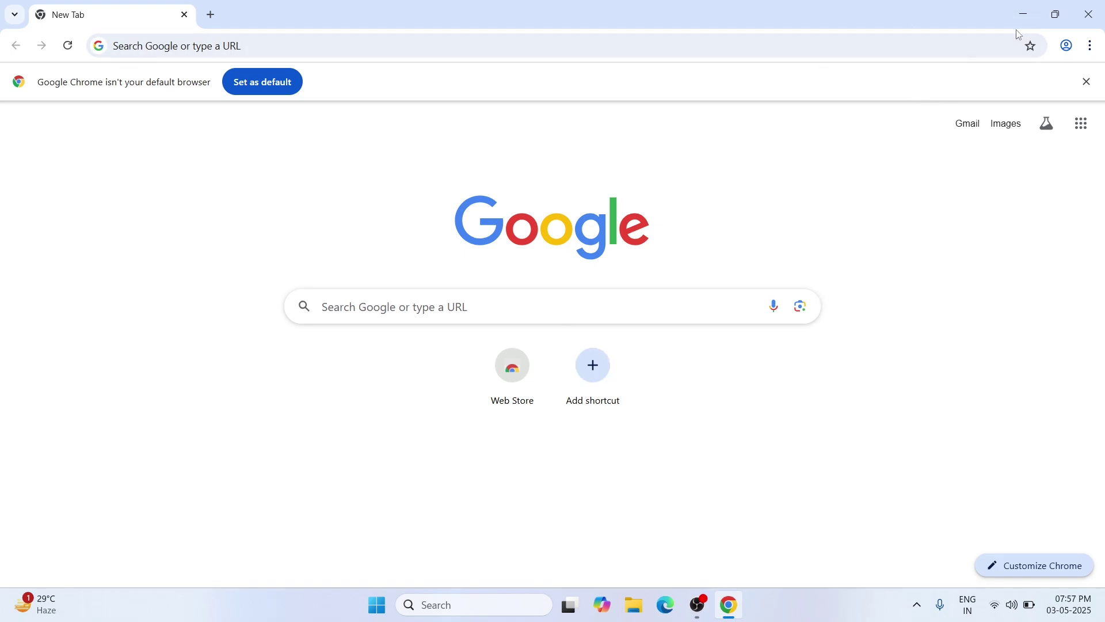
left_click(1024, 14)
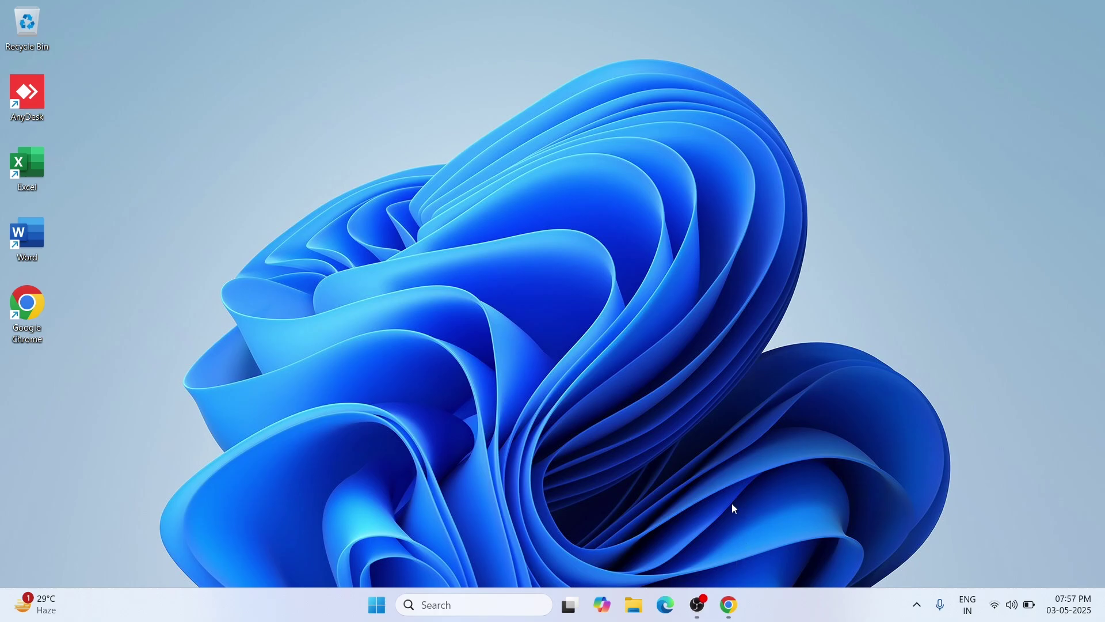
mouse_move(735, 608)
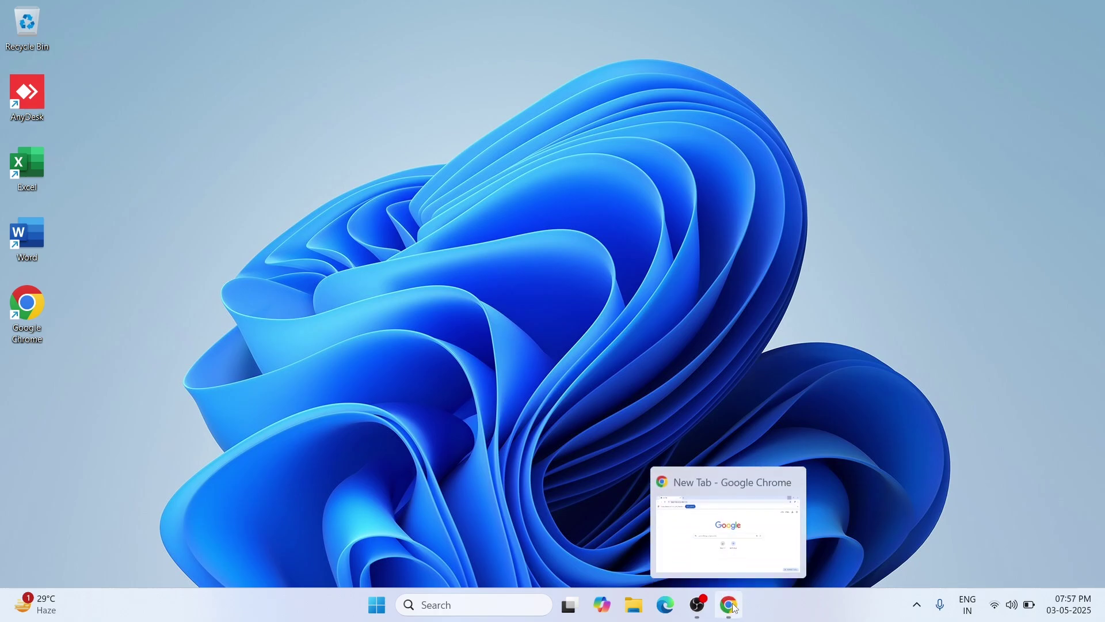
left_click(732, 608)
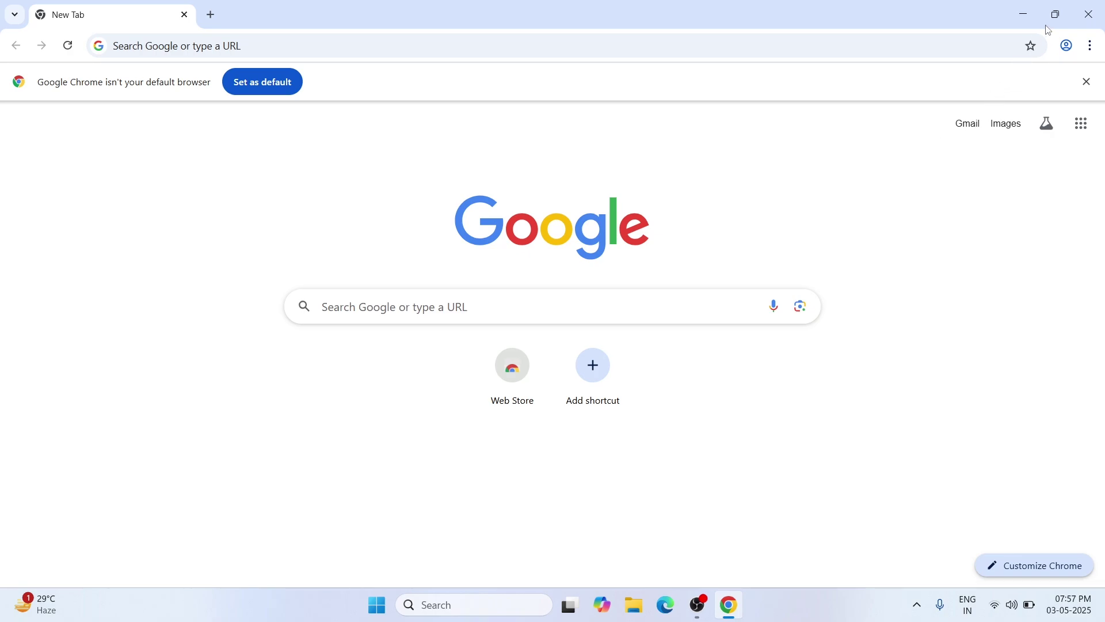
- Restore down the maximized Chrome window and resize it to be wider and shorter
mouse_move(1060, 23)
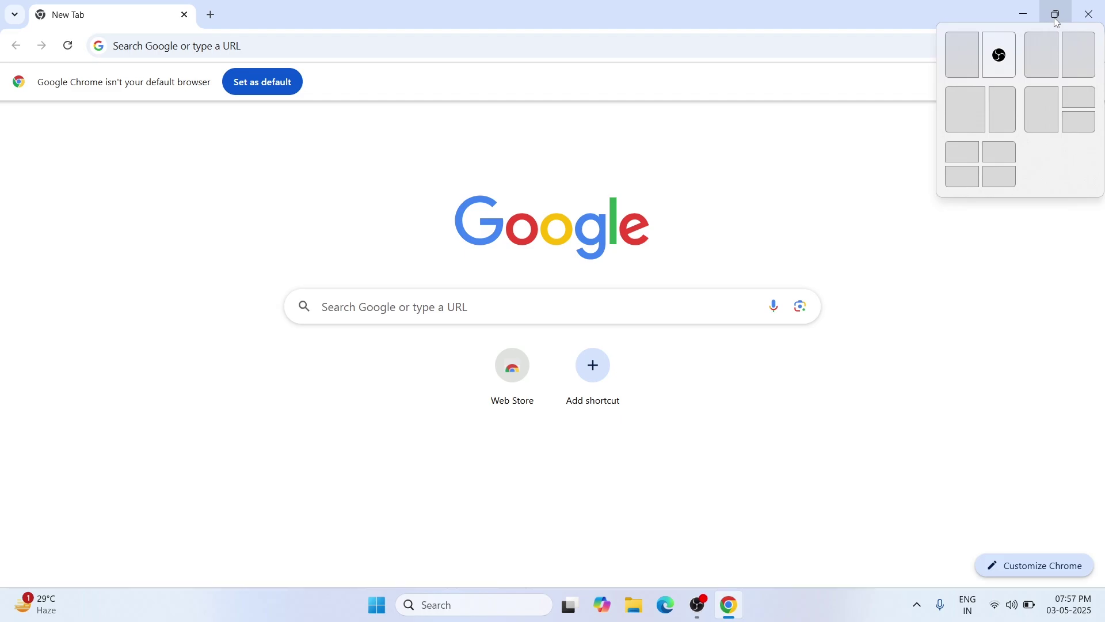
left_click(1059, 18)
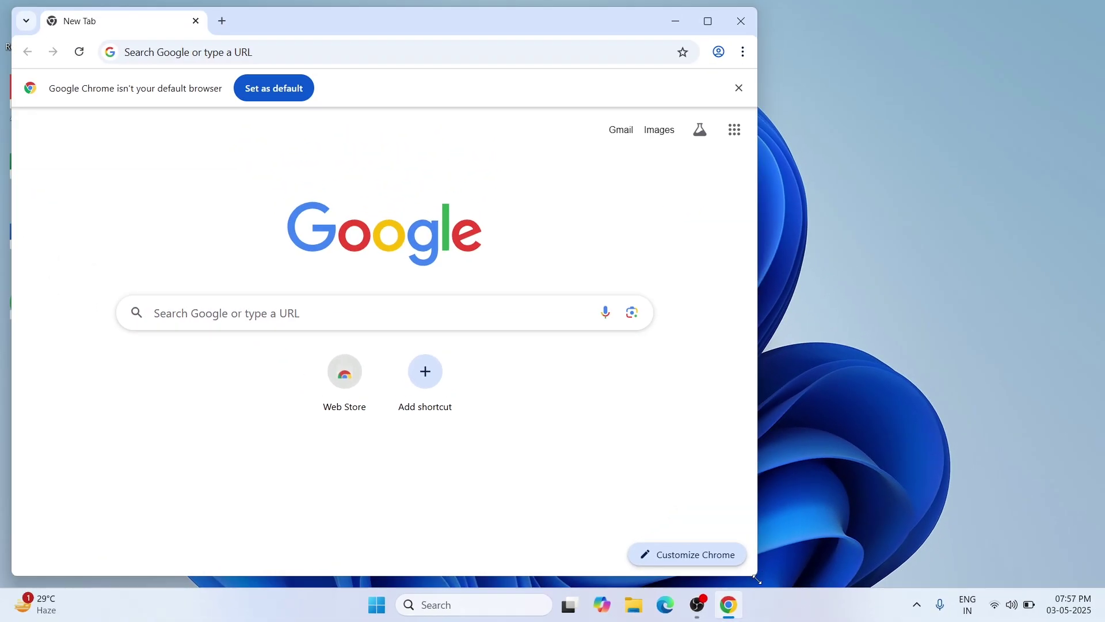
left_click_drag(757, 580, 809, 557)
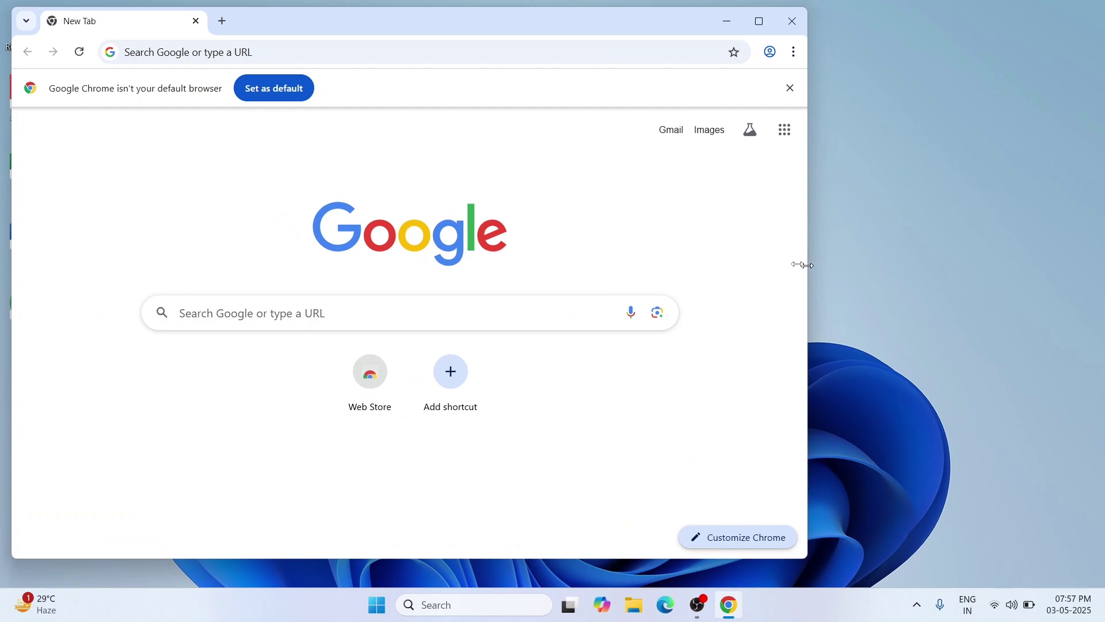
left_click_drag(808, 264, 830, 253)
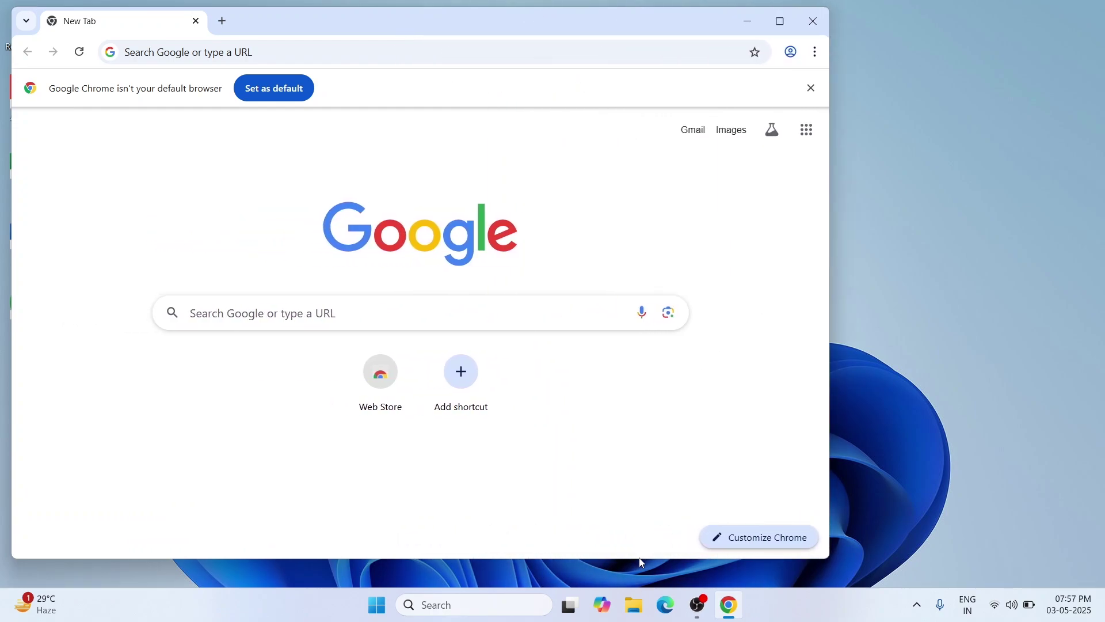
mouse_move(643, 558)
left_mouse_down()
mouse_move(647, 307)
mouse_move(654, 541)
left_mouse_up()
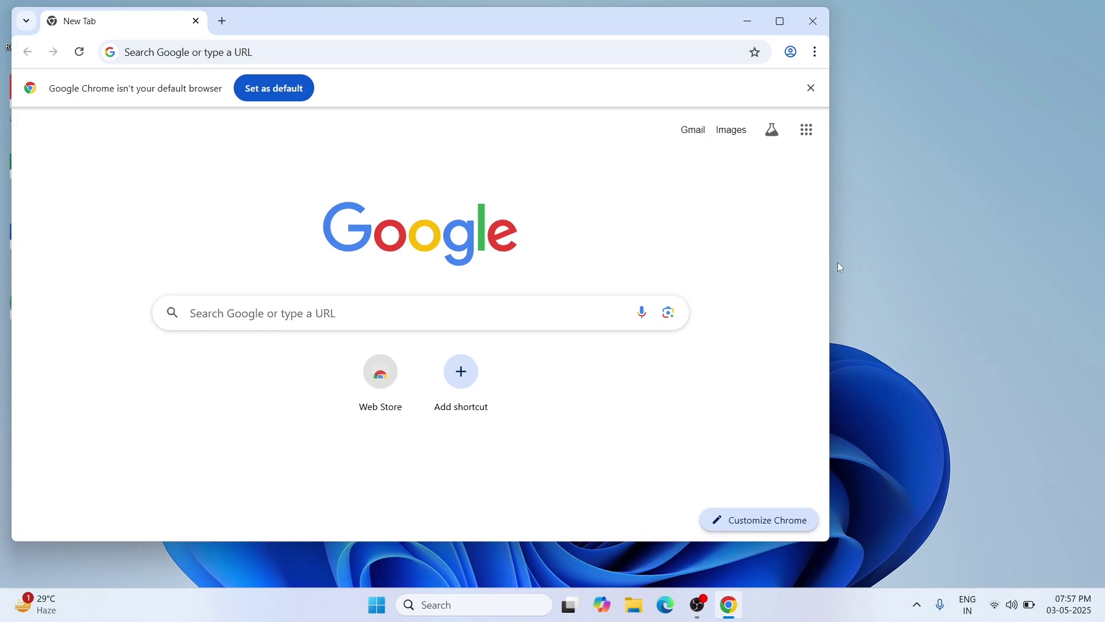
- Maximize the Chrome window again and close it
left_click(780, 21)
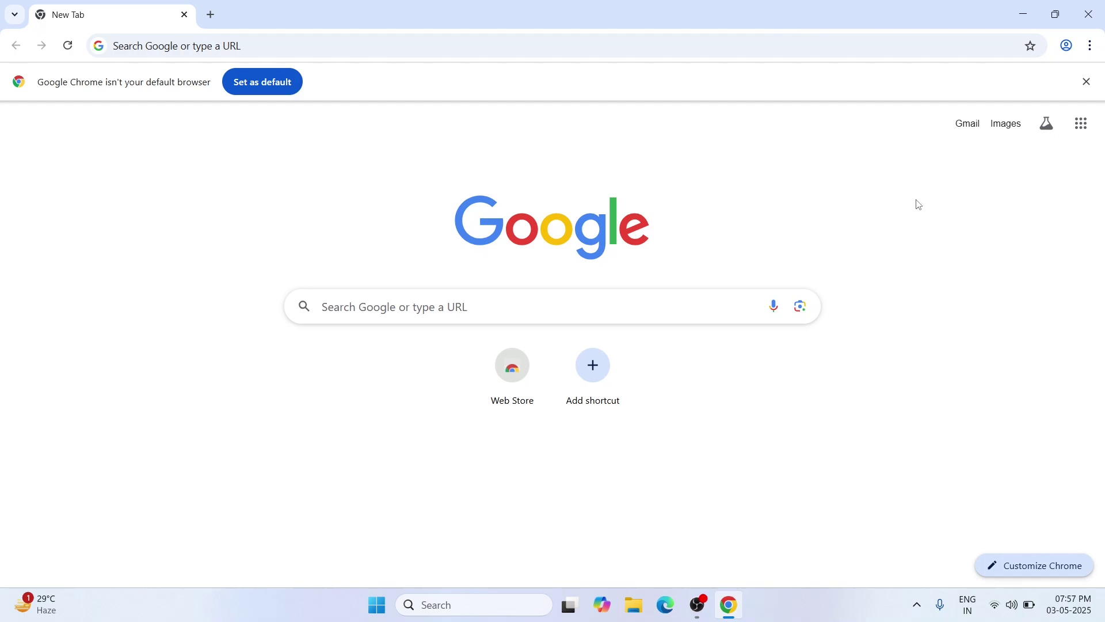
left_click(1094, 26)
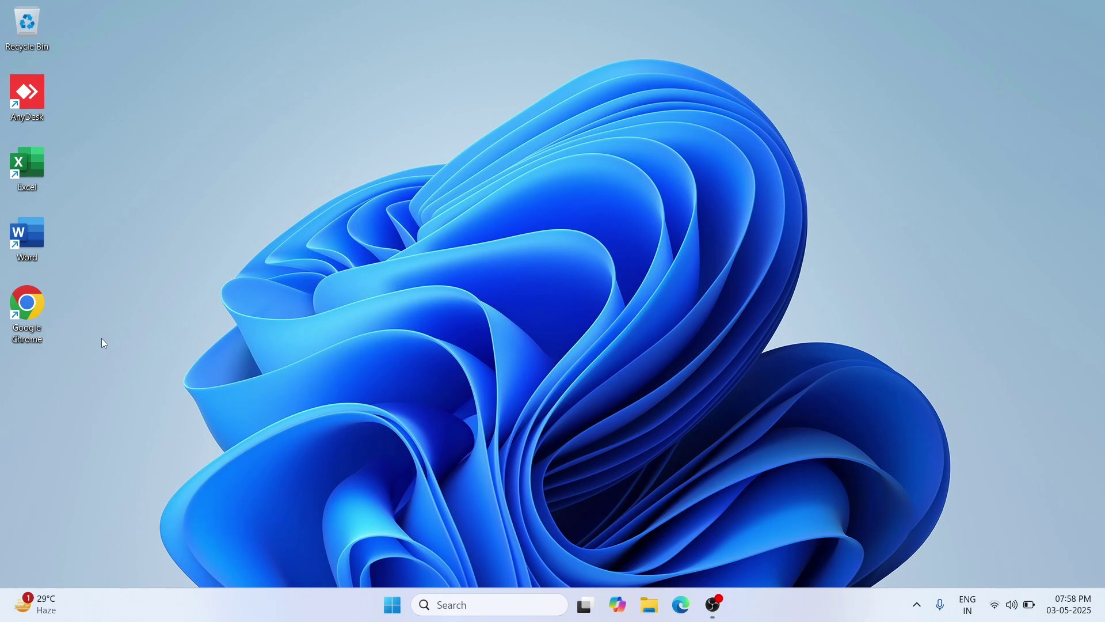
- Show the full list of installed apps and locate Paint under P
left_click(393, 606)
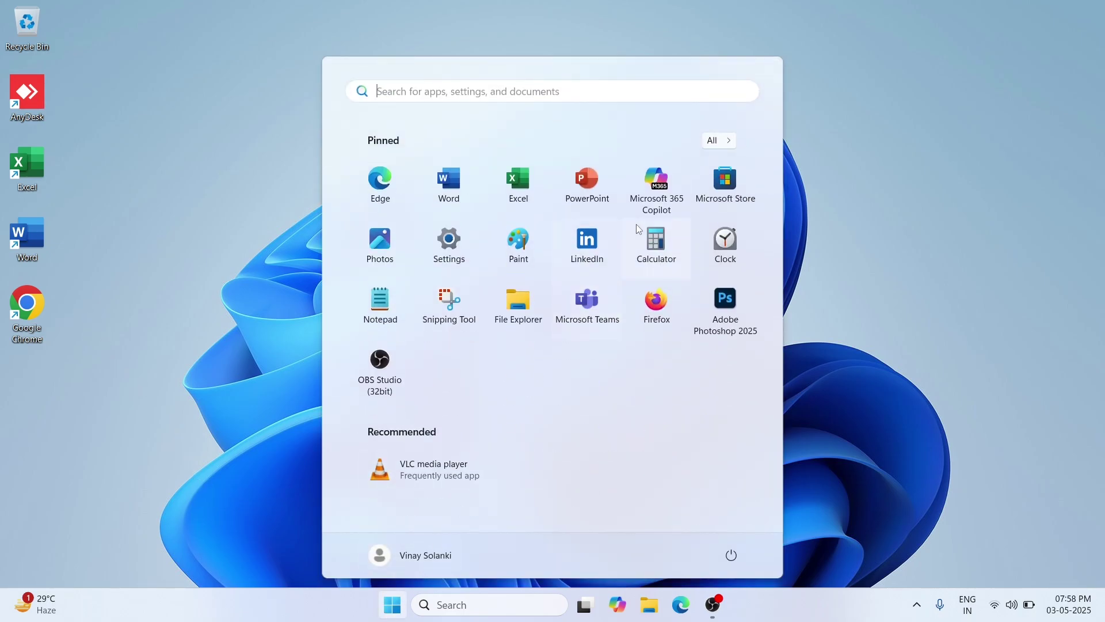
left_click(713, 141)
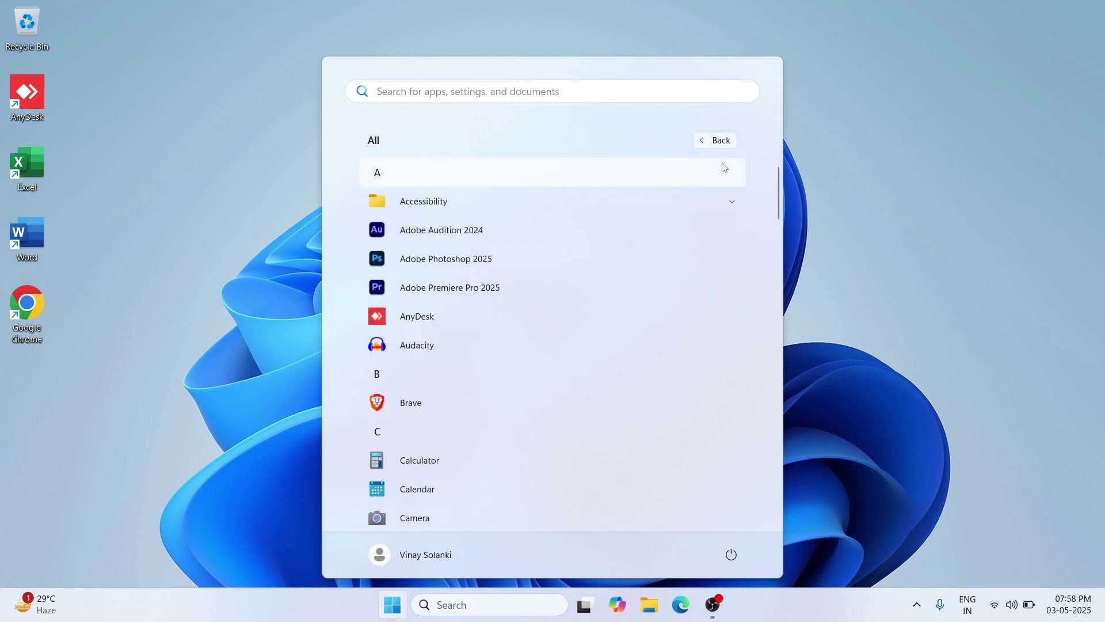
scroll(530, 250, "down", 8)
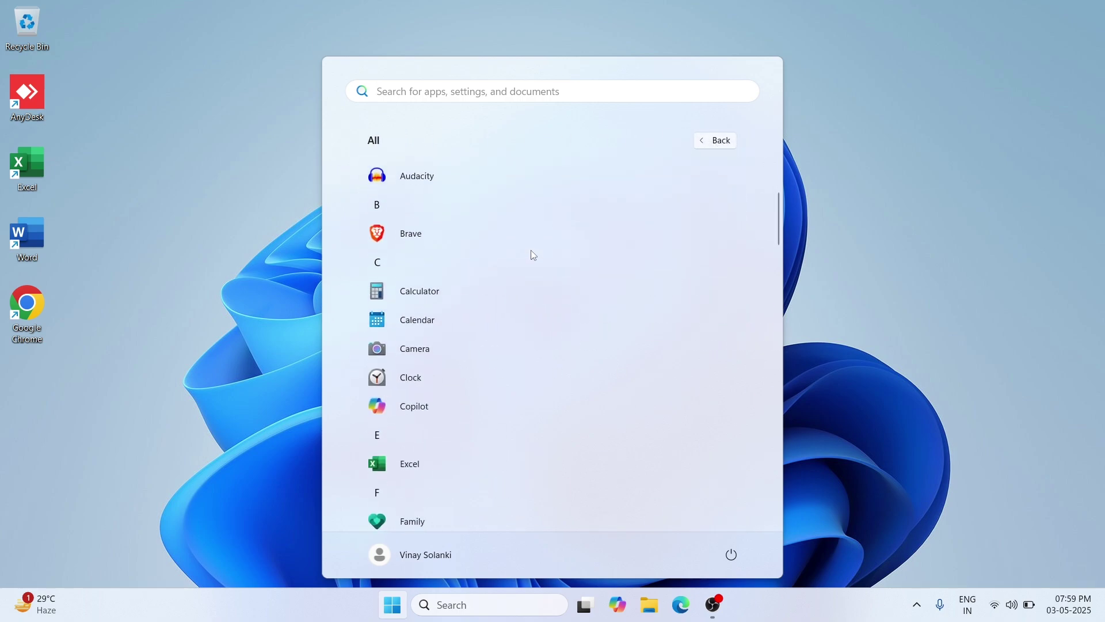
scroll(530, 249, "down", 10)
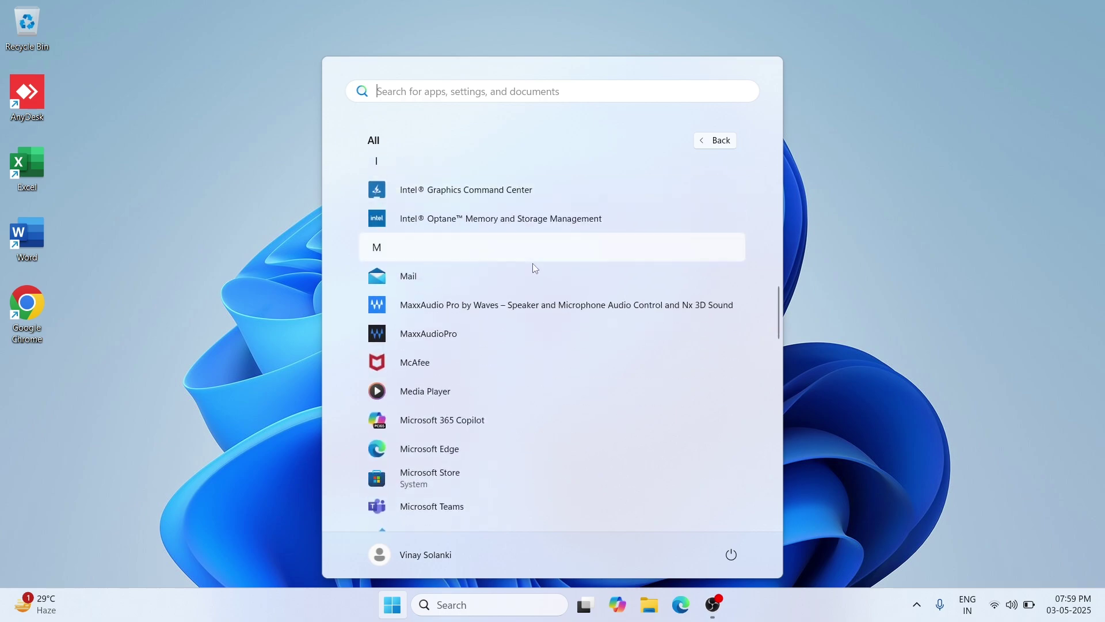
scroll(543, 284, "down", 6)
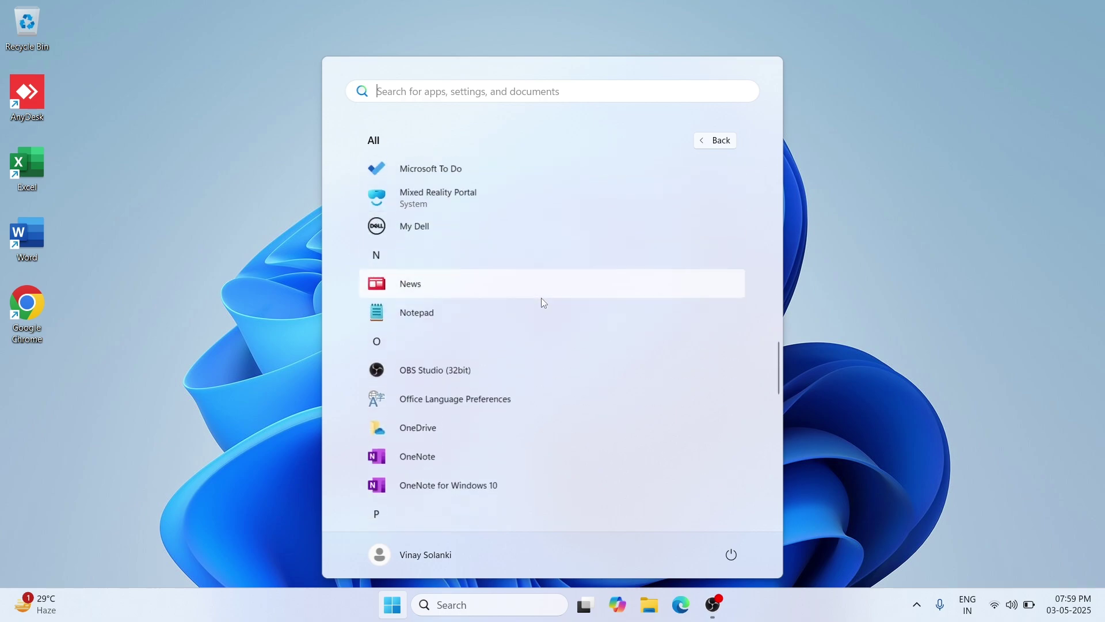
scroll(544, 299, "down", 3)
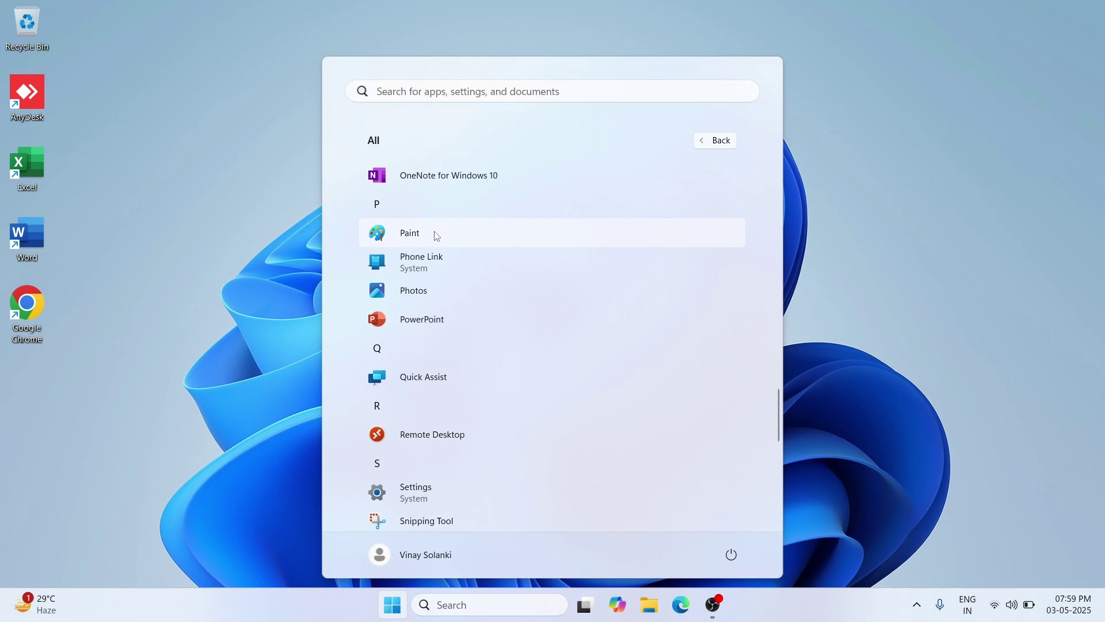
left_click_drag(436, 233, 501, 242)
left_click_drag(649, 262, 873, 248)
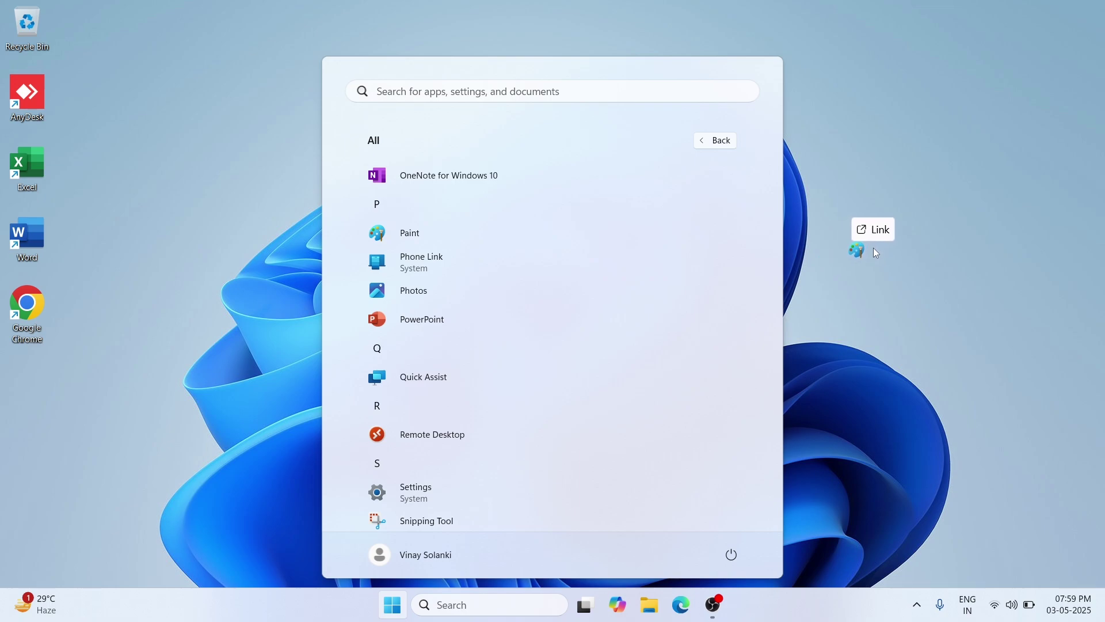
left_click_drag(873, 248, 427, 228)
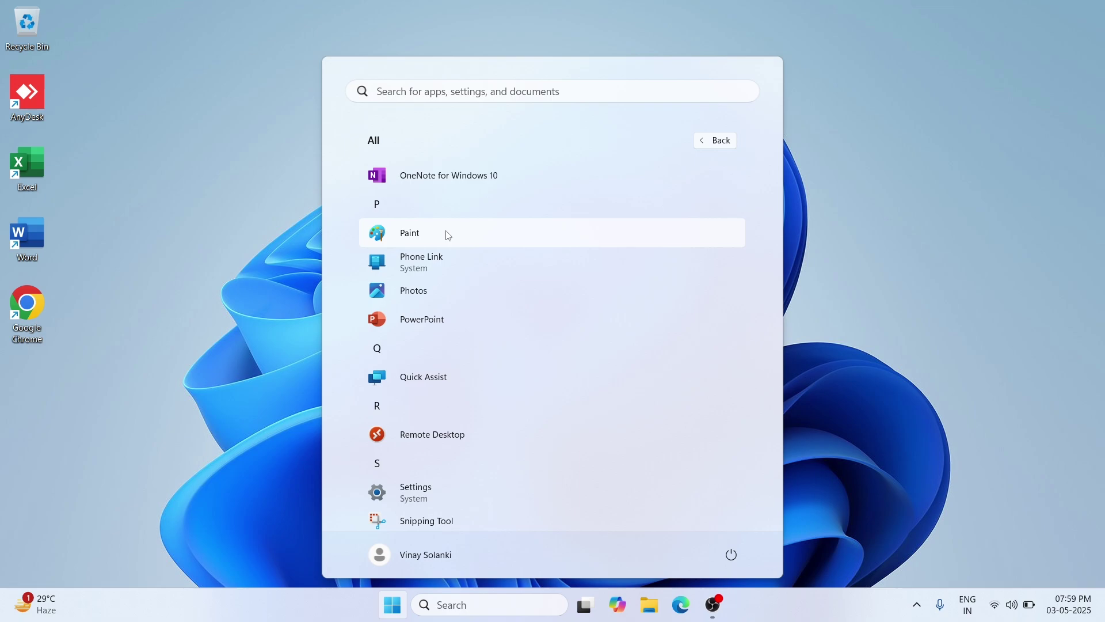
- Create a desktop shortcut for Paint from the installed apps list
mouse_move(444, 235)
left_mouse_down()
mouse_move(348, 258)
mouse_move(215, 260)
left_mouse_up()
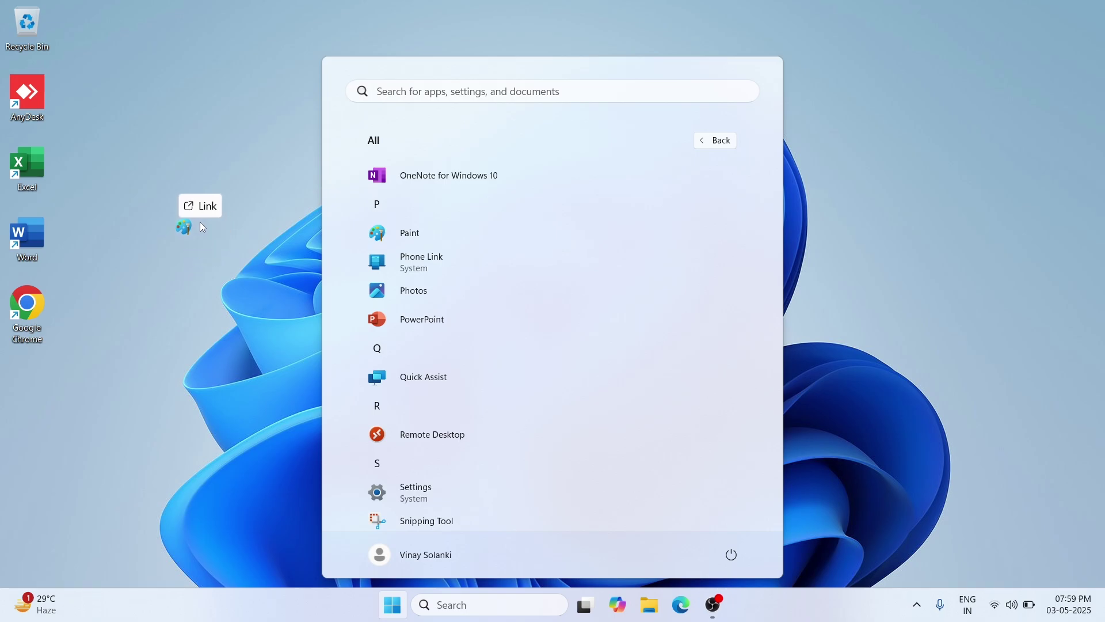
left_click_drag(200, 223, 200, 223)
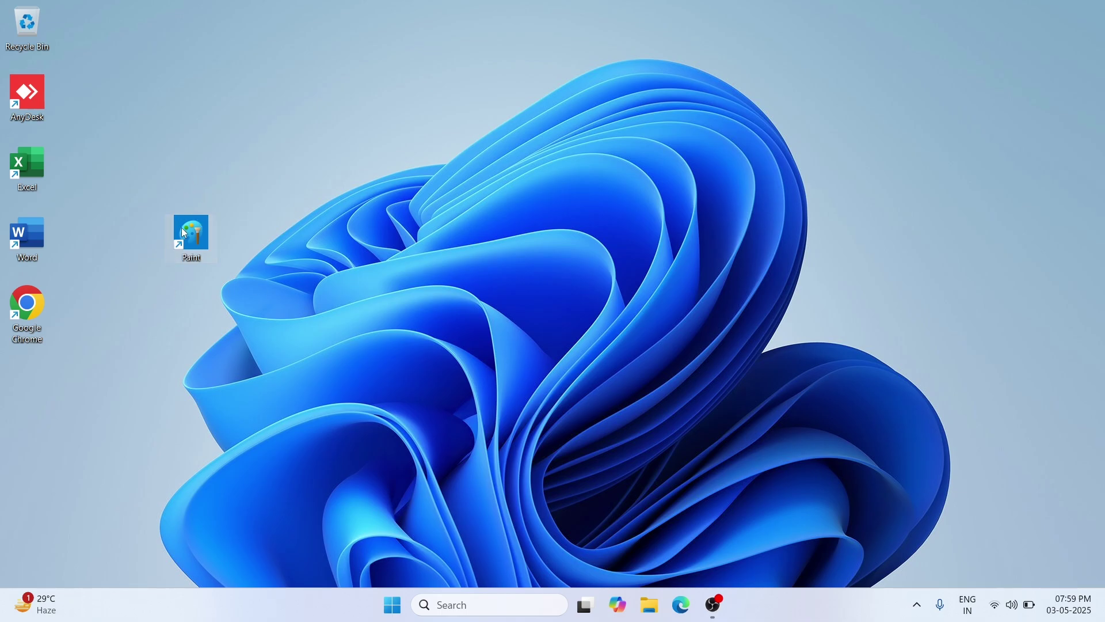
mouse_move(197, 230)
left_mouse_down()
mouse_move(195, 287)
mouse_move(104, 353)
mouse_move(61, 361)
mouse_move(168, 284)
mouse_move(200, 234)
left_mouse_up()
- Move the Paint shortcut around the desktop, ending directly below the Google Chrome icon, and deselect it
mouse_move(186, 229)
left_mouse_down()
mouse_move(894, 192)
mouse_move(1056, 39)
left_mouse_up()
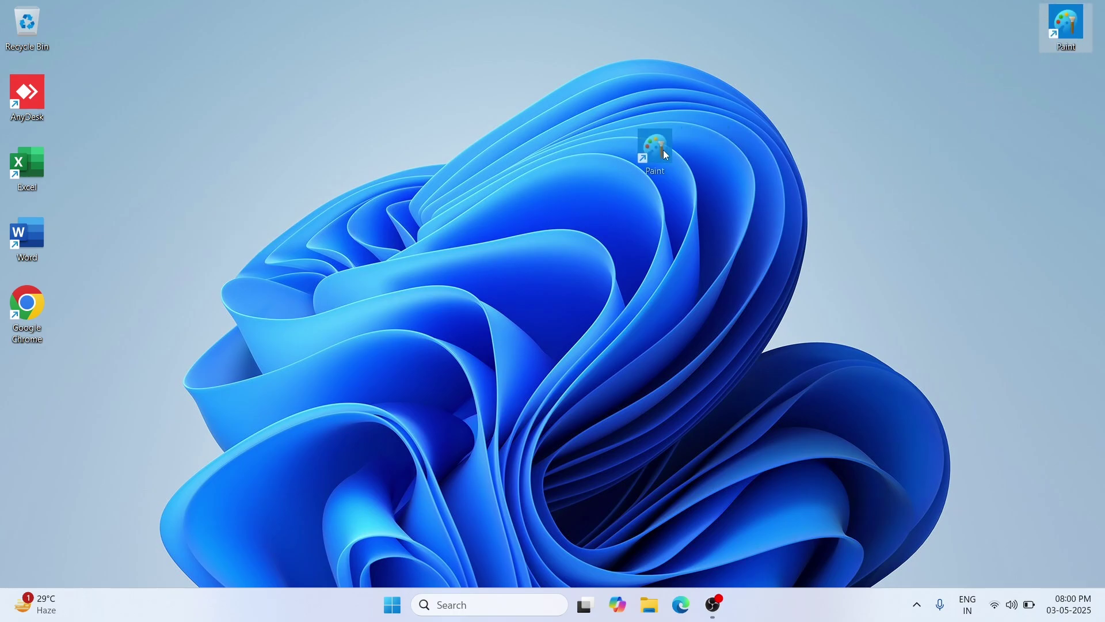
mouse_move(663, 151)
left_mouse_down()
mouse_move(620, 160)
mouse_move(715, 293)
mouse_move(1048, 504)
mouse_move(1075, 565)
left_mouse_up()
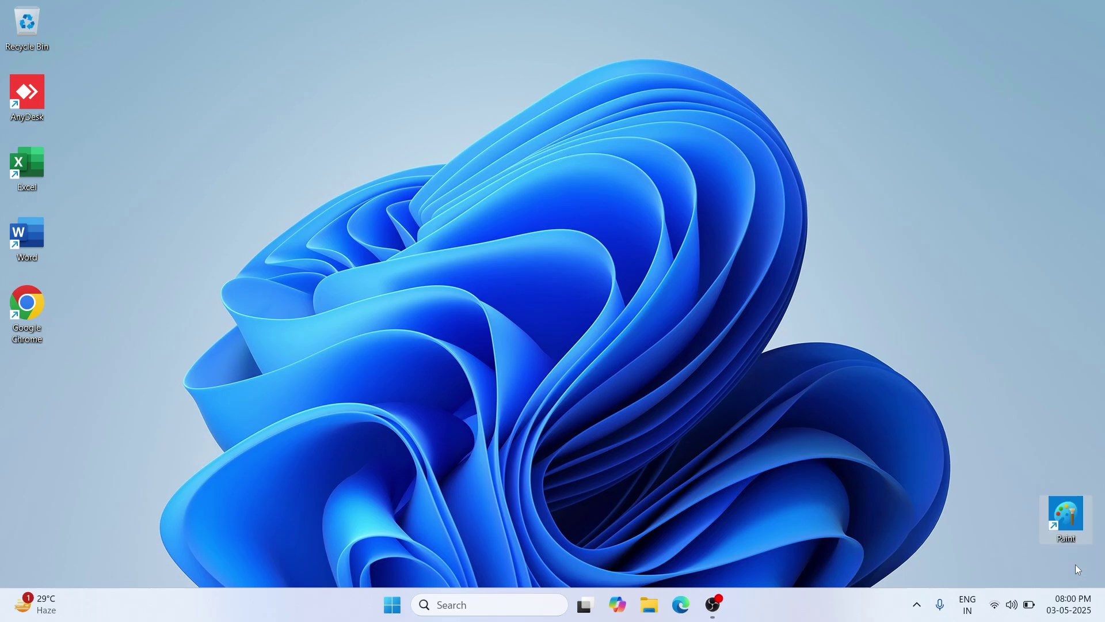
mouse_move(401, 456)
left_mouse_down()
mouse_move(109, 480)
mouse_move(33, 544)
mouse_move(75, 449)
mouse_move(27, 379)
left_mouse_up()
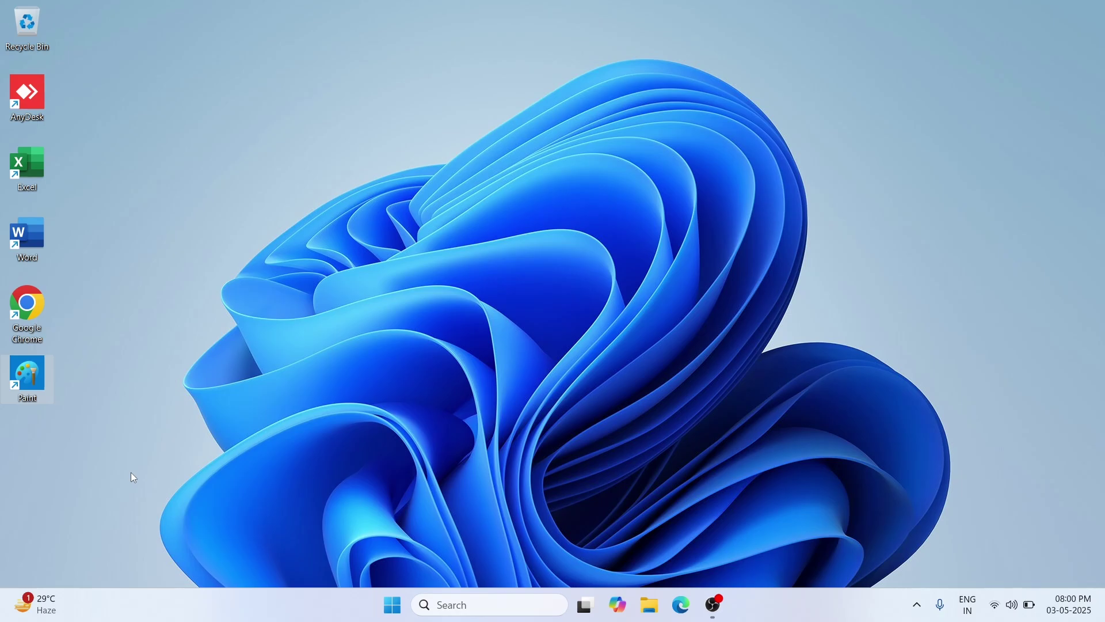
left_click(128, 471)
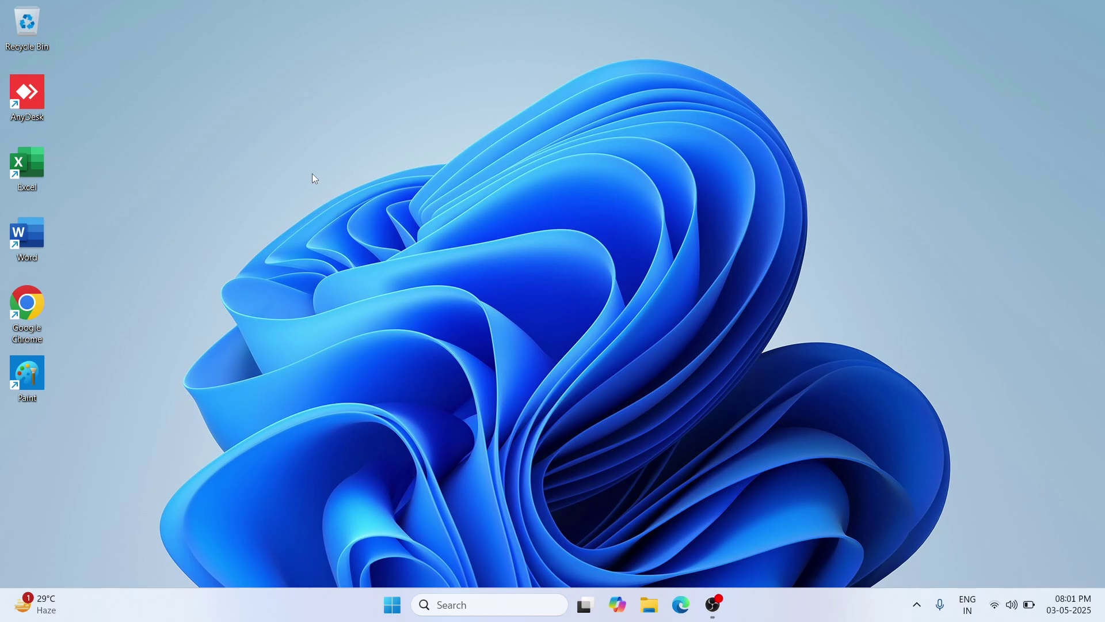
- Open the desktop's Personalization settings and look through the Background options
right_click(295, 151)
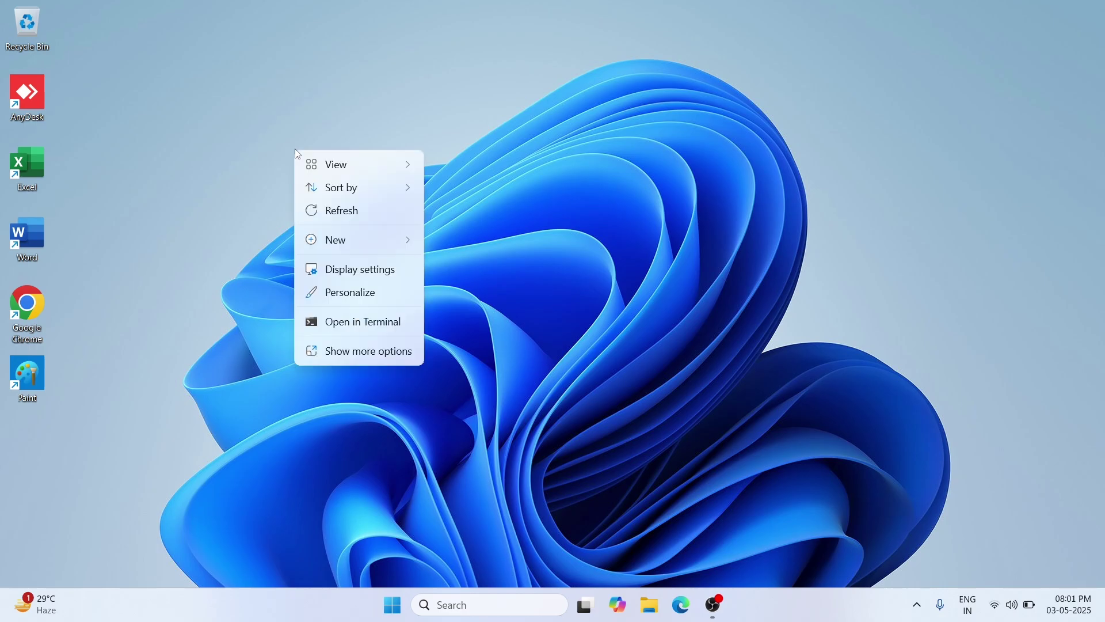
left_click(314, 298)
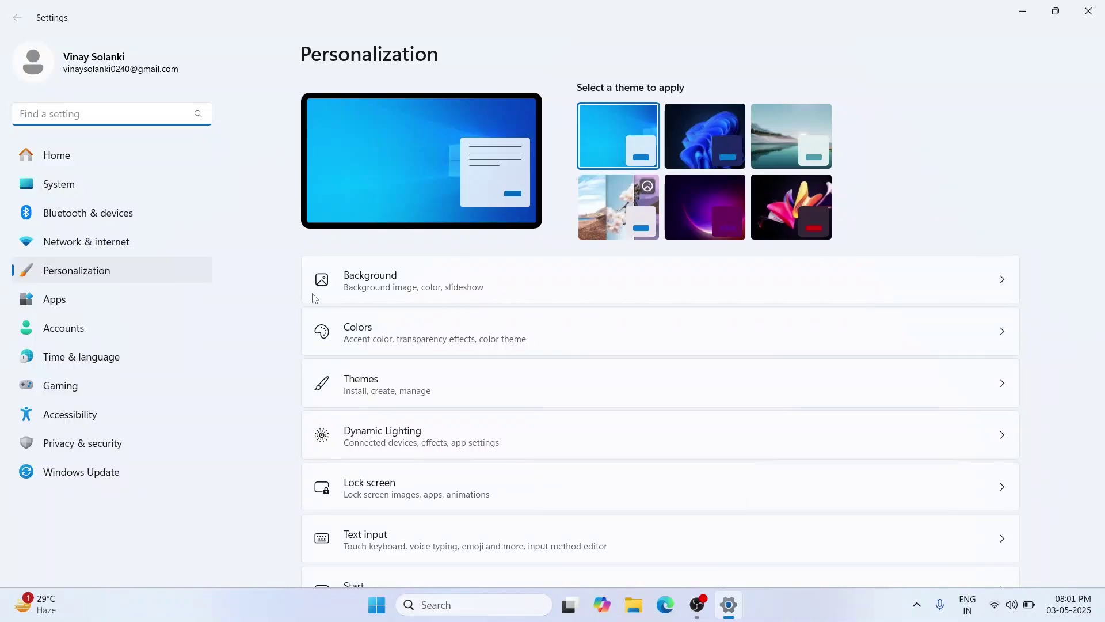
left_click(390, 296)
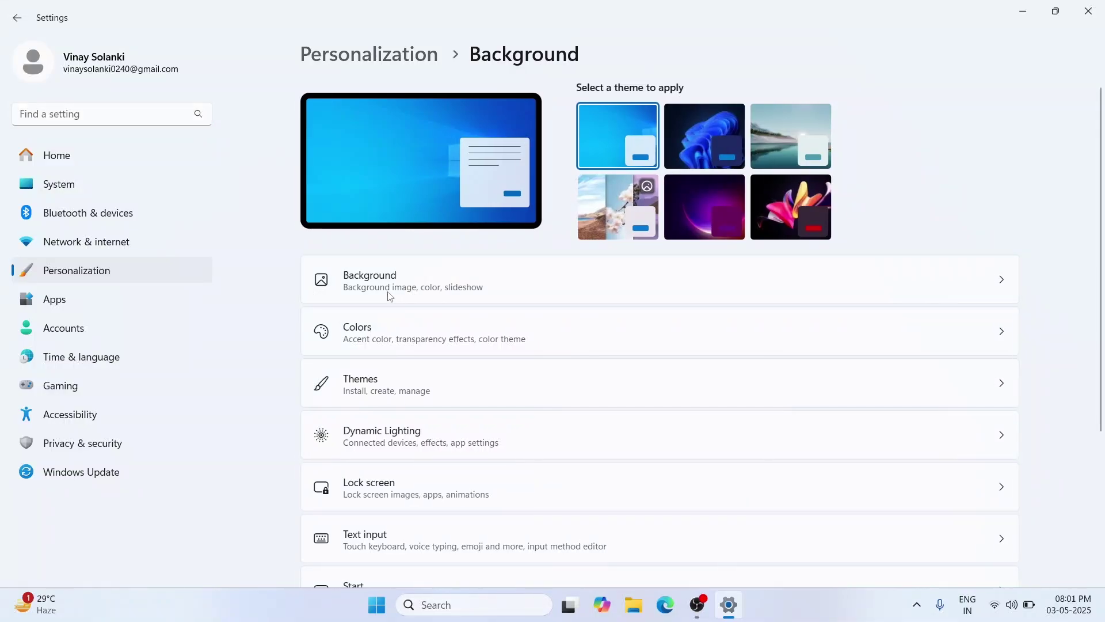
scroll(396, 311, "down", 3)
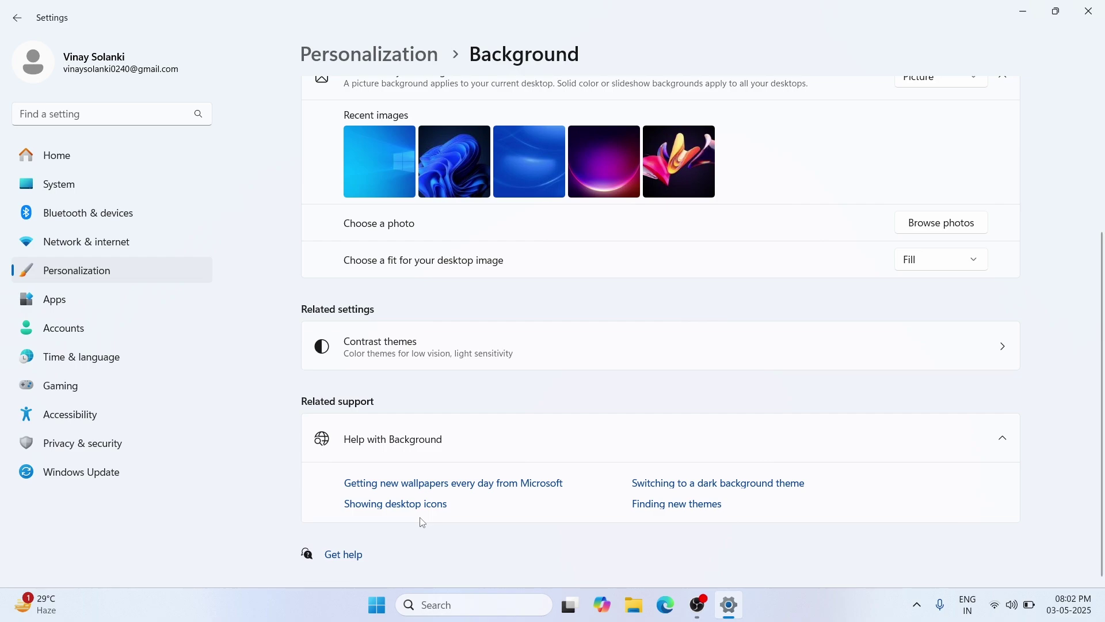
- Search the settings for "desktop icon" and open the Desktop icon settings from the Themes page
left_click(60, 121)
left_click(59, 114)
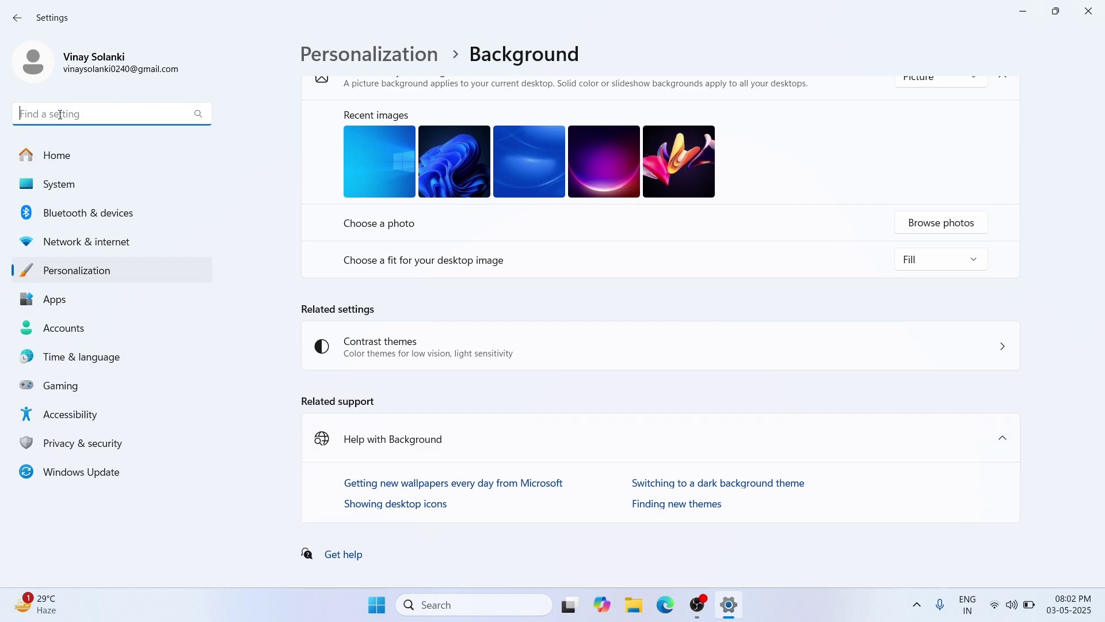
type("desktop icon")
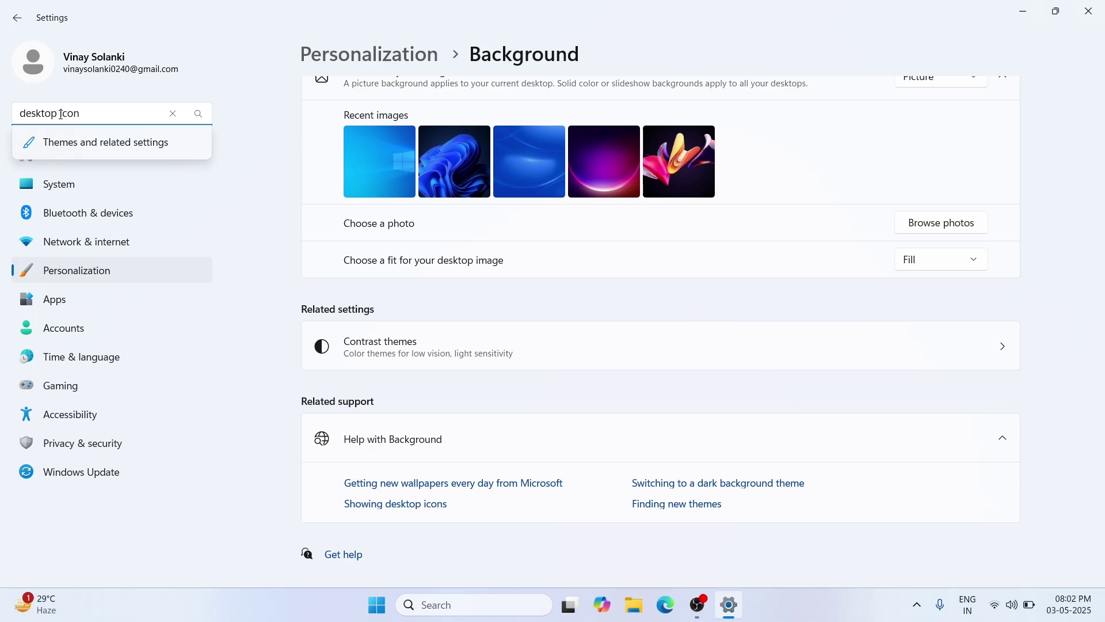
left_click(64, 147)
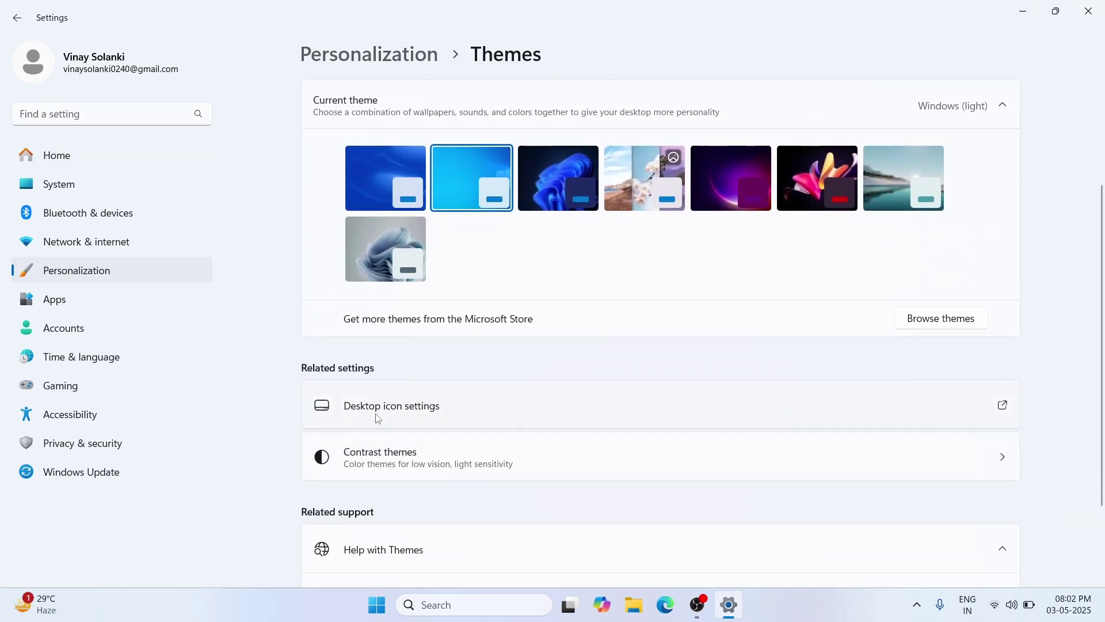
left_click(418, 422)
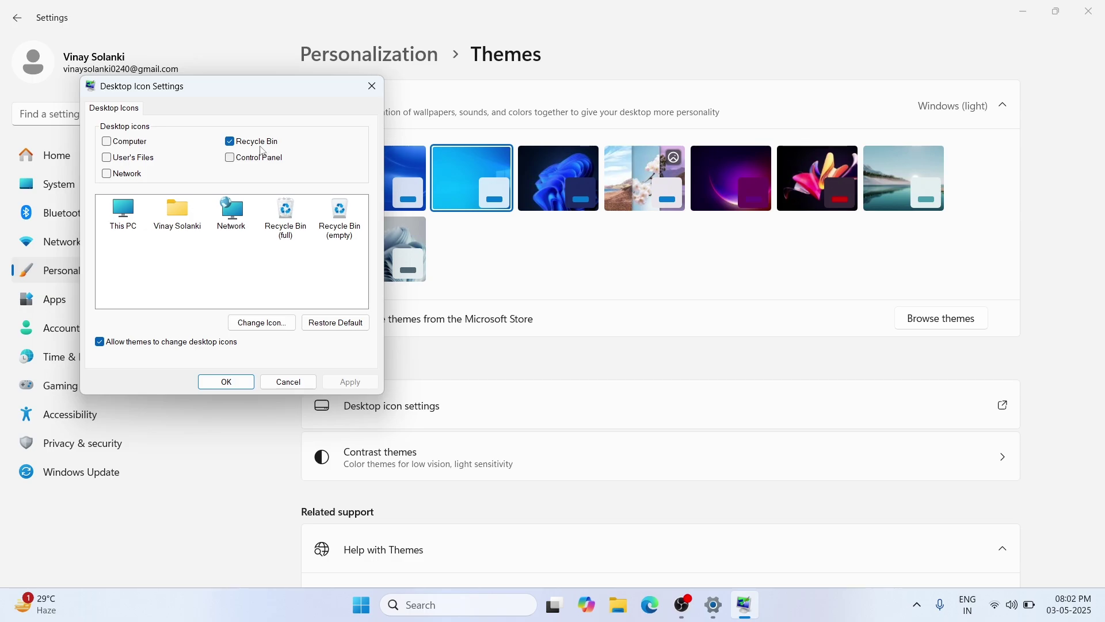
- Enable the Computer and Control Panel desktop icons, apply the change, and close Settings to return to the desktop
left_click(110, 143)
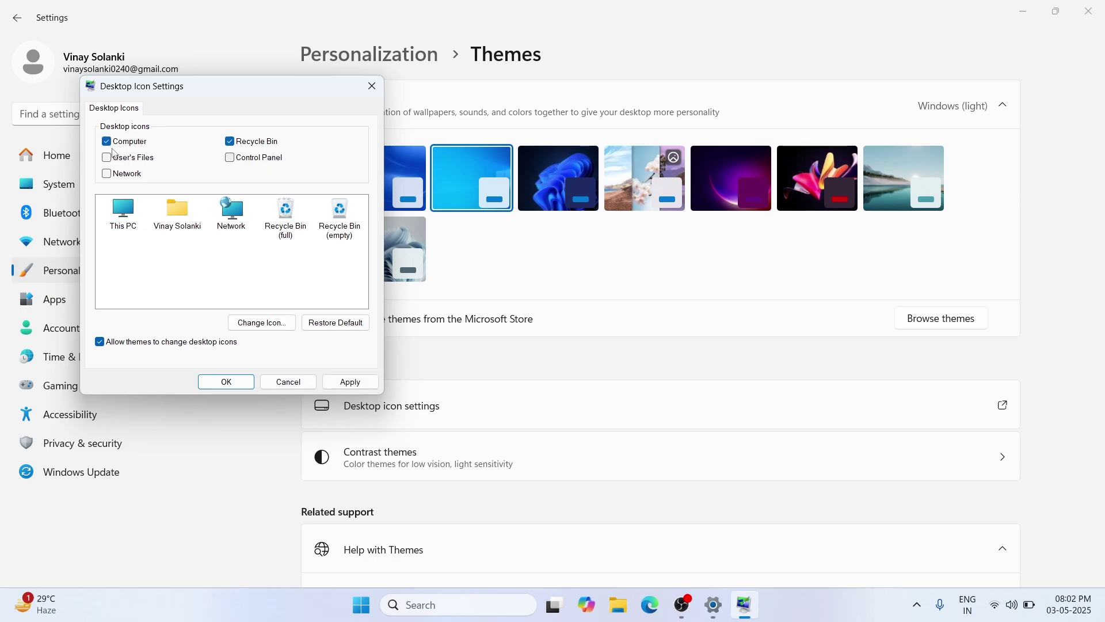
left_click(230, 159)
left_click(341, 385)
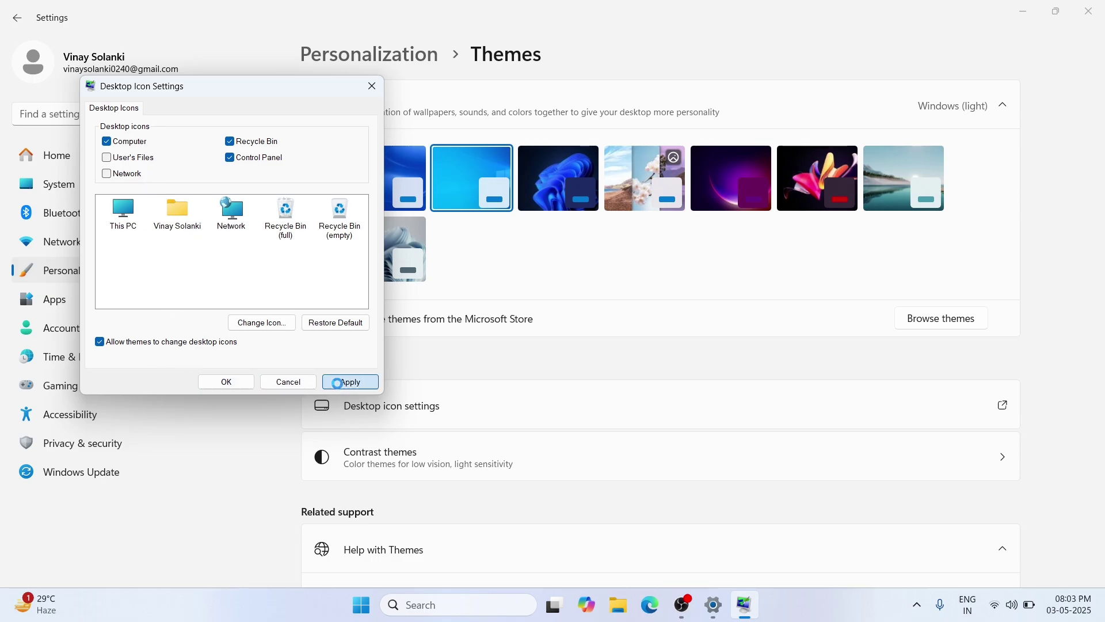
left_click(226, 382)
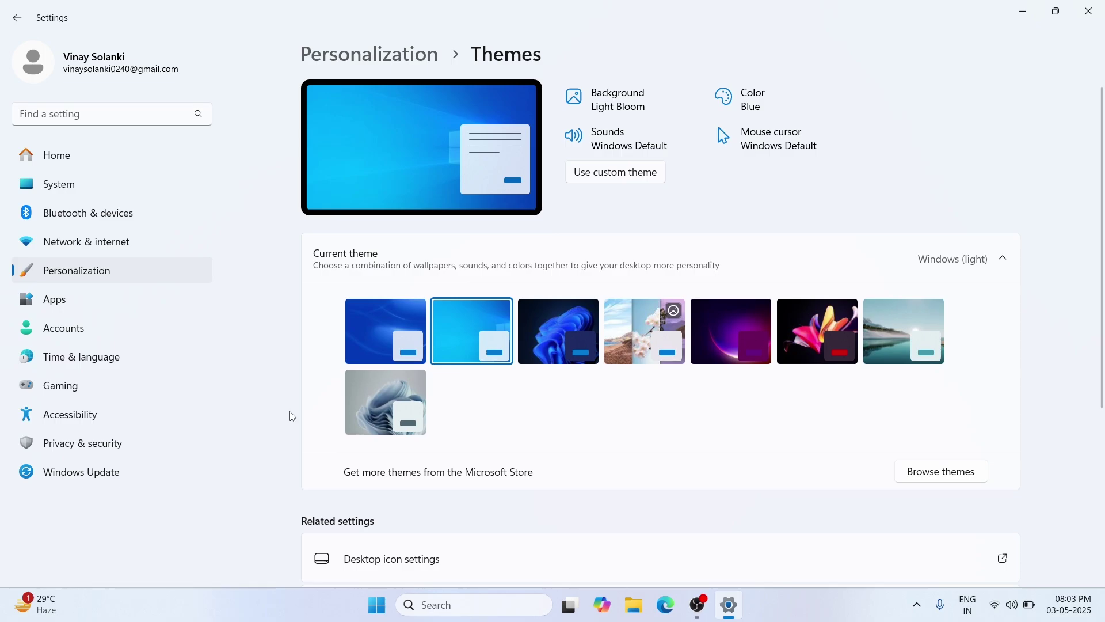
left_click(1088, 11)
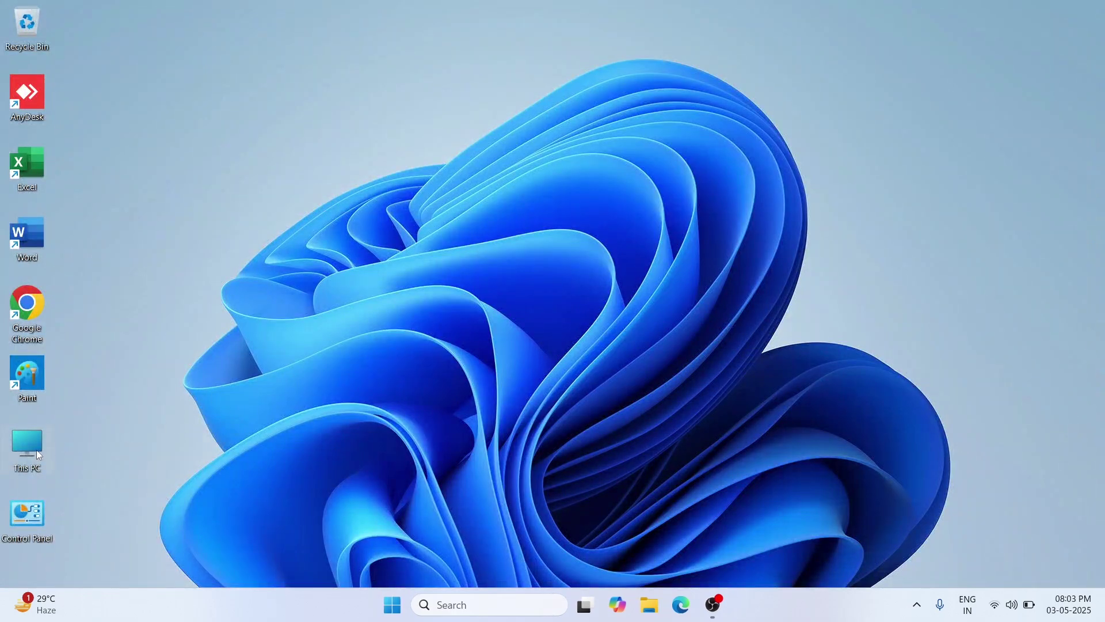
left_click(24, 522)
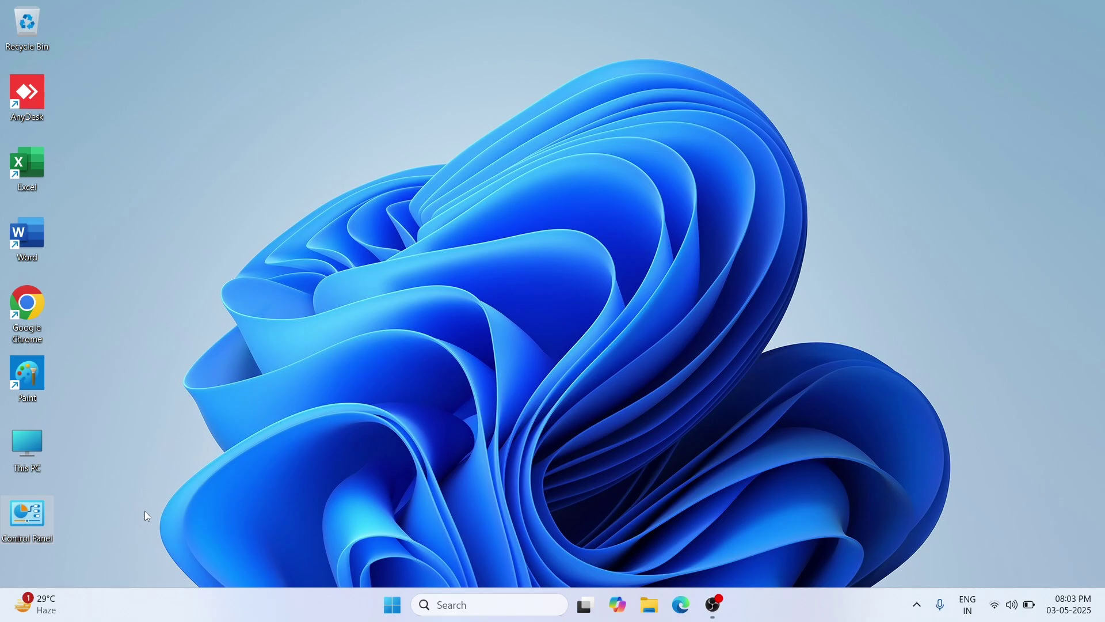
left_click(144, 510)
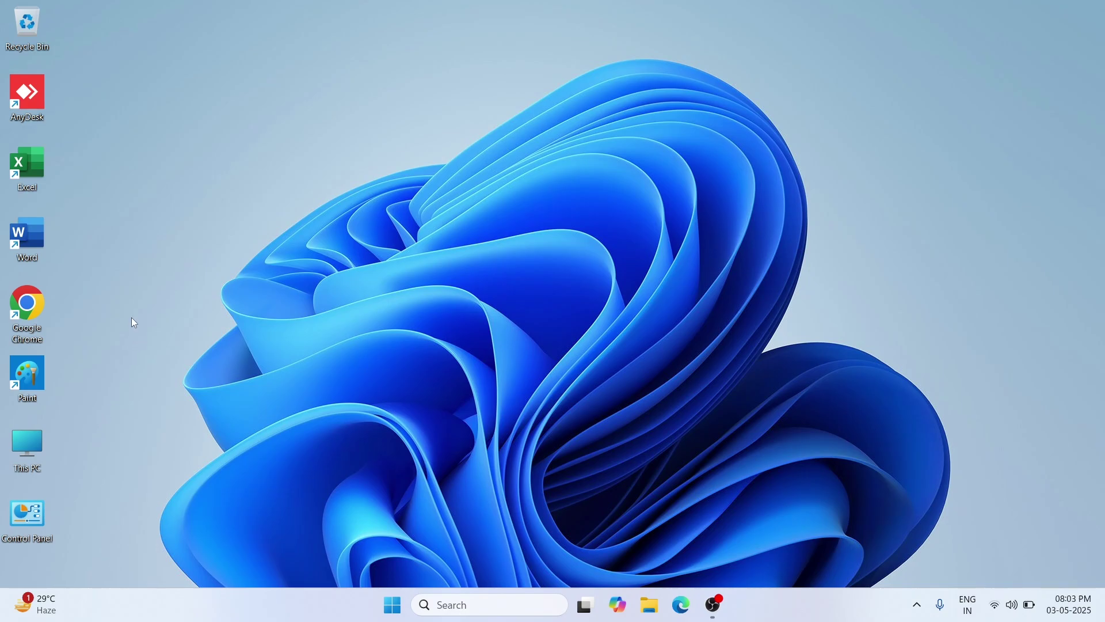
- Create a new folder on the desktop and name it "My Folder"
right_click(153, 205)
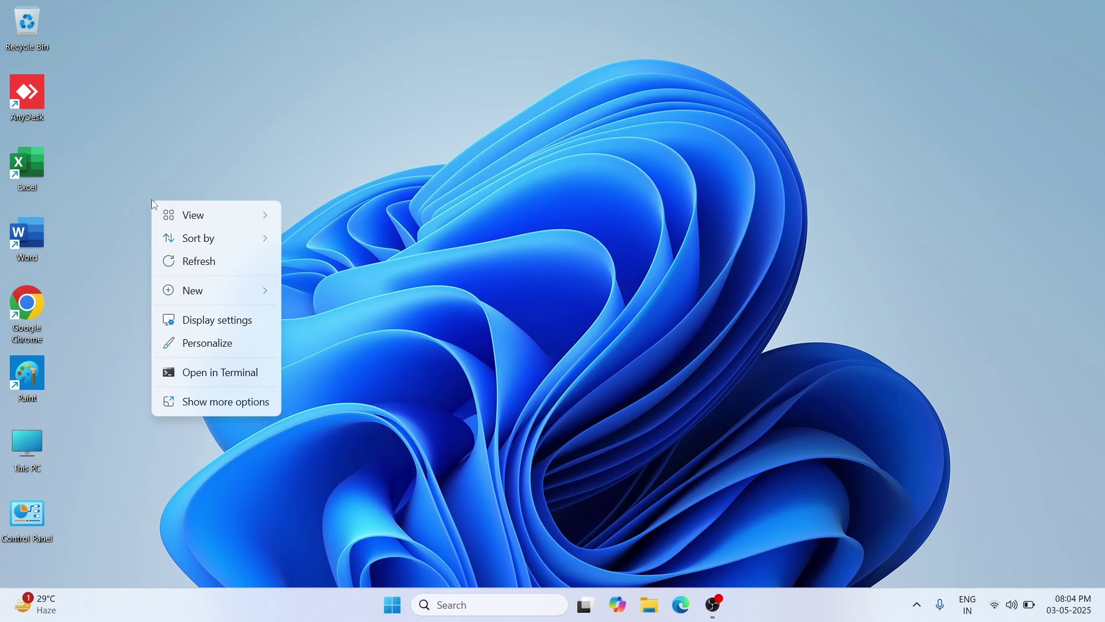
mouse_move(180, 293)
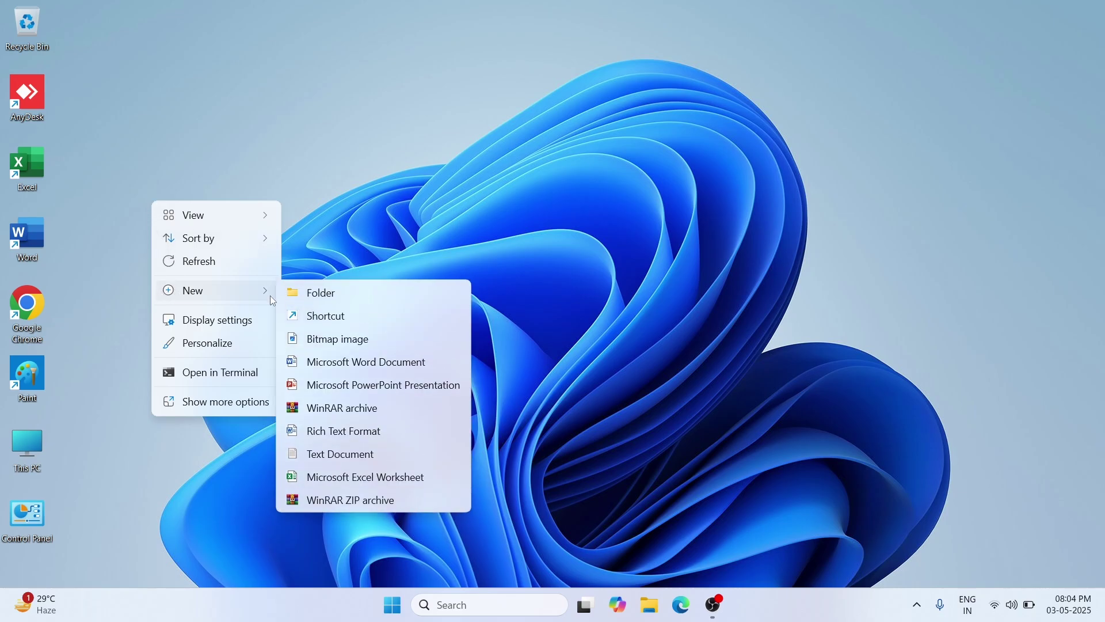
left_click(335, 301)
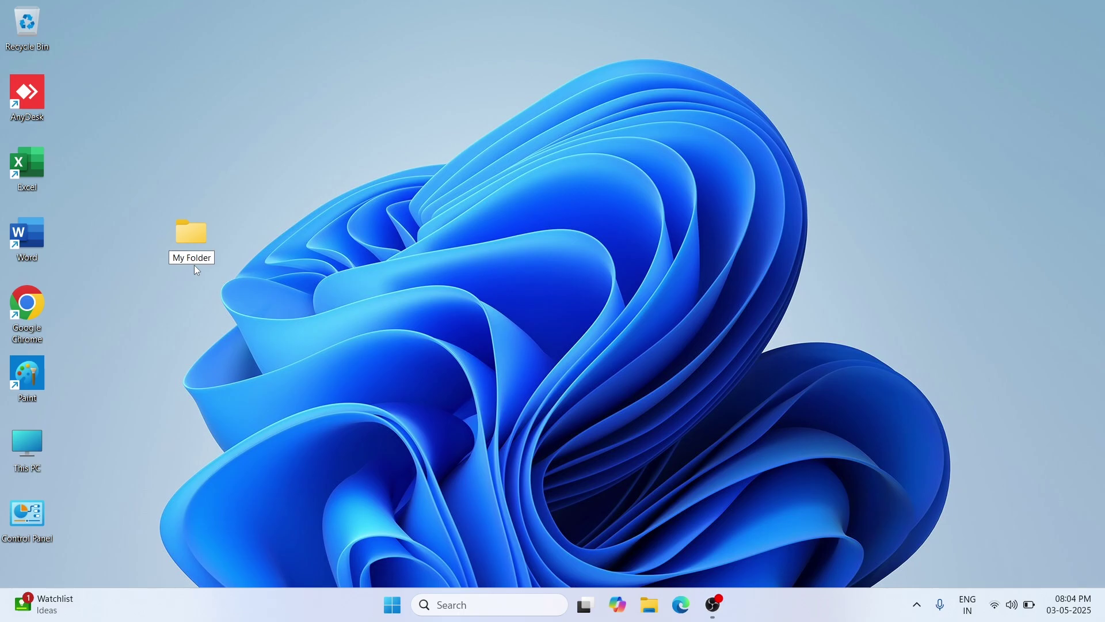
key("Return")
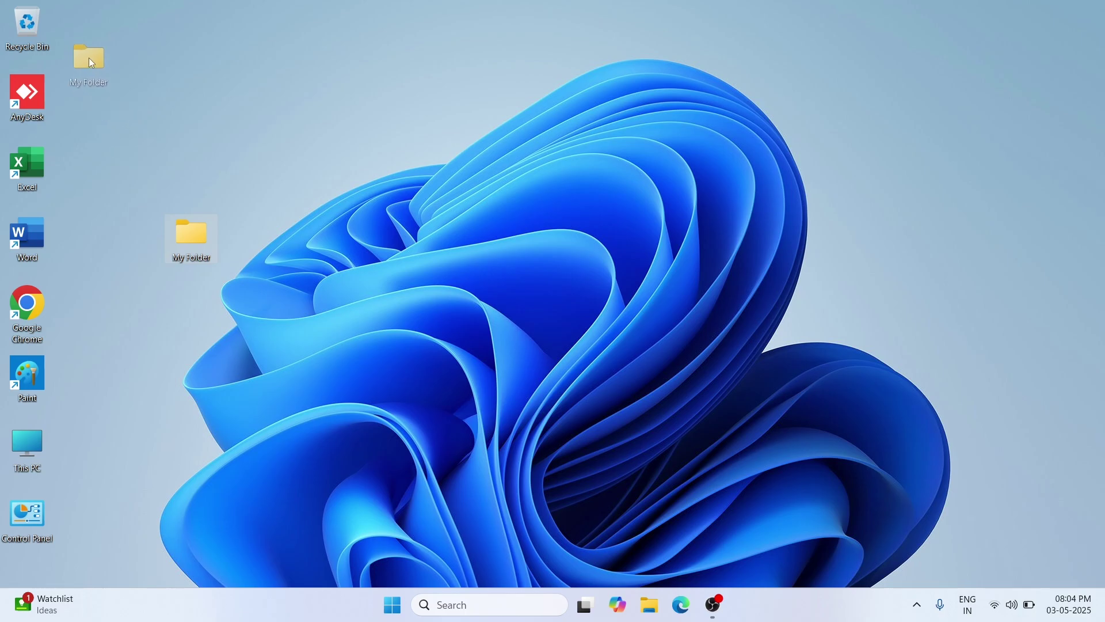
- Move My Folder directly beside the Recycle Bin icon, then open the folder and close its window
left_click_drag(90, 58, 86, 40)
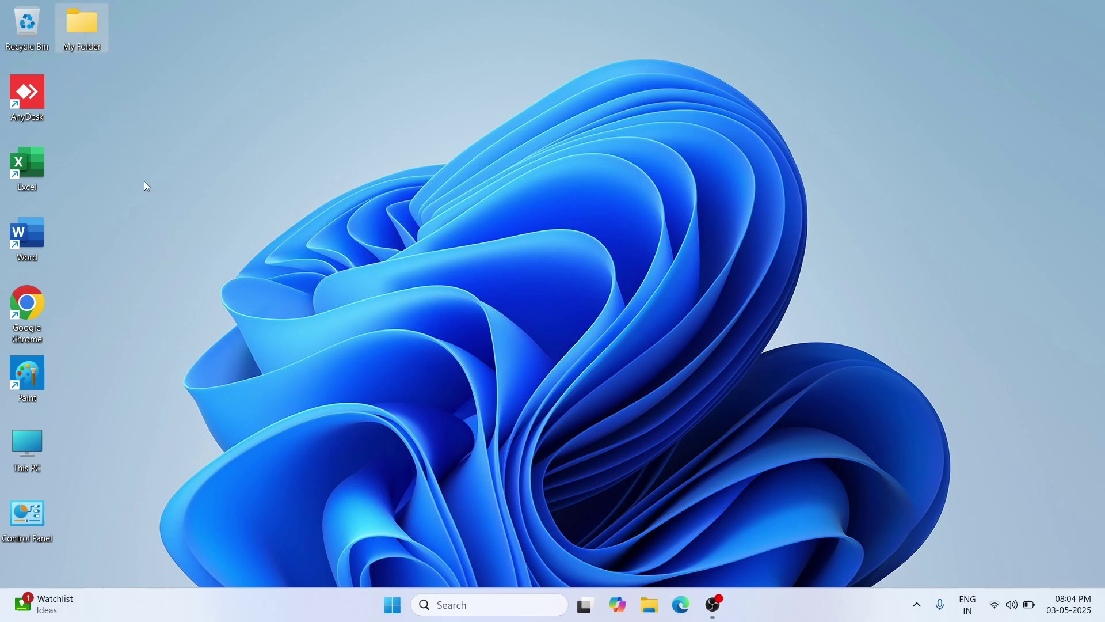
double_click(92, 25)
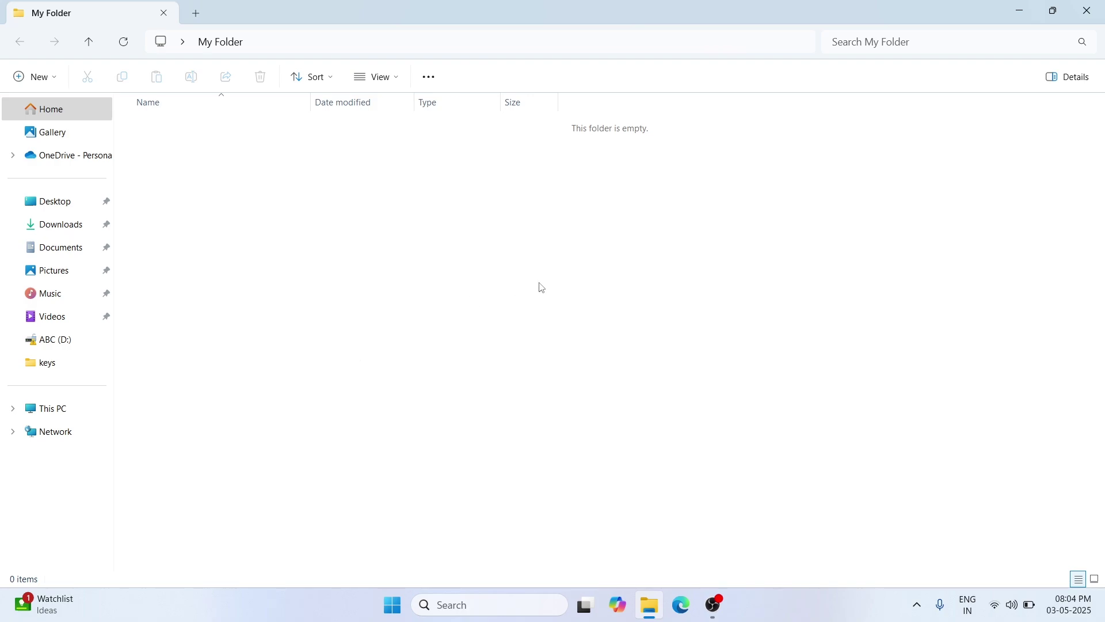
left_click(1087, 11)
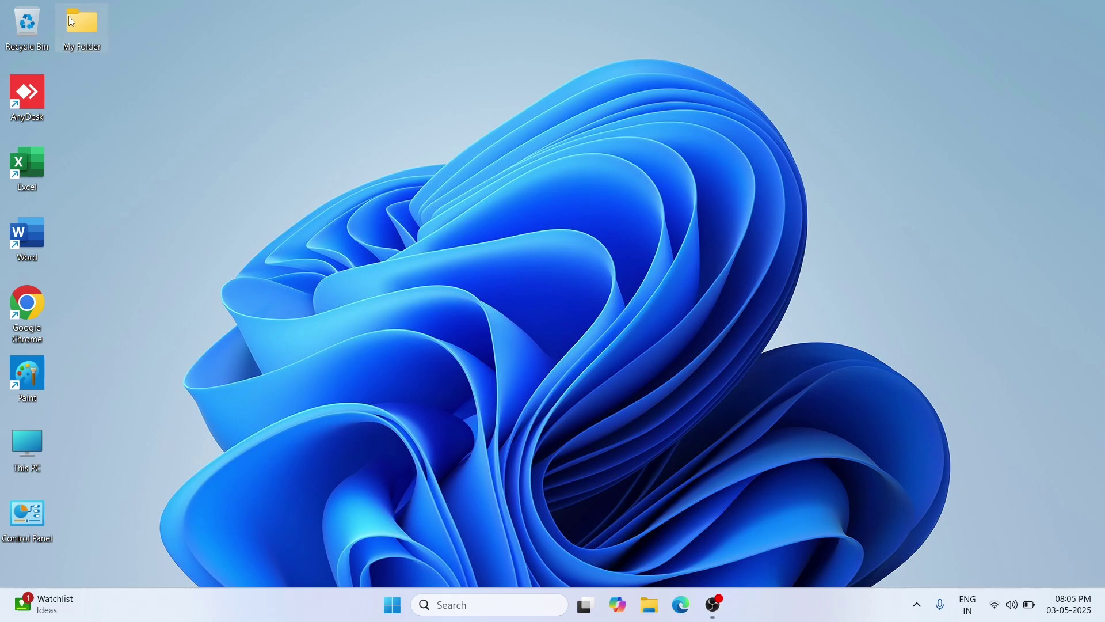
- Delete My Folder from the desktop
right_click(85, 21)
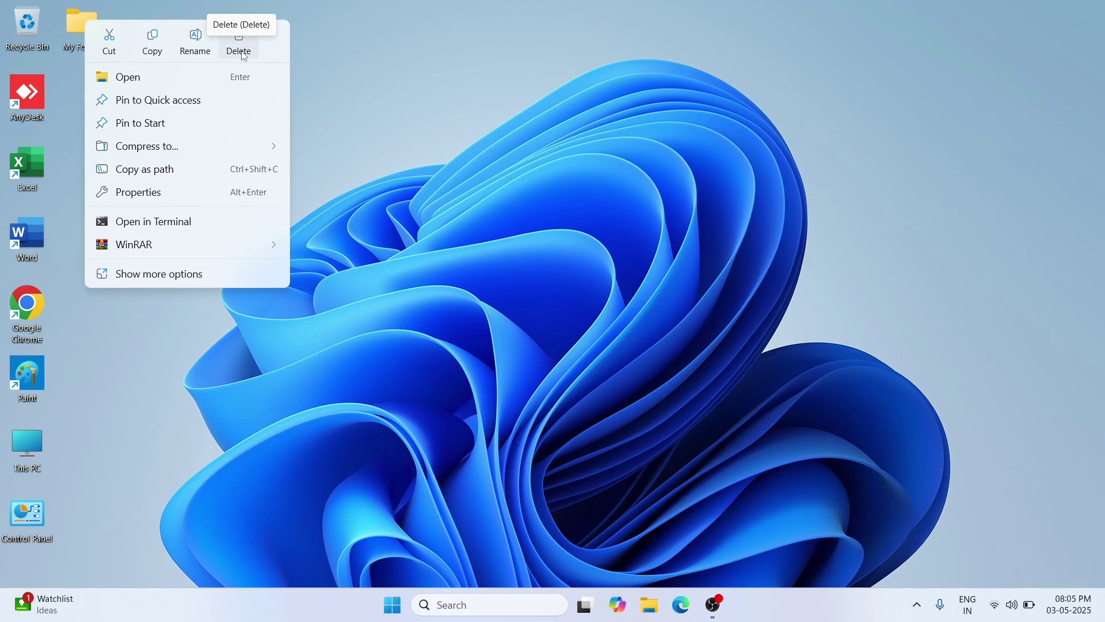
key("Delete")
left_click(244, 53)
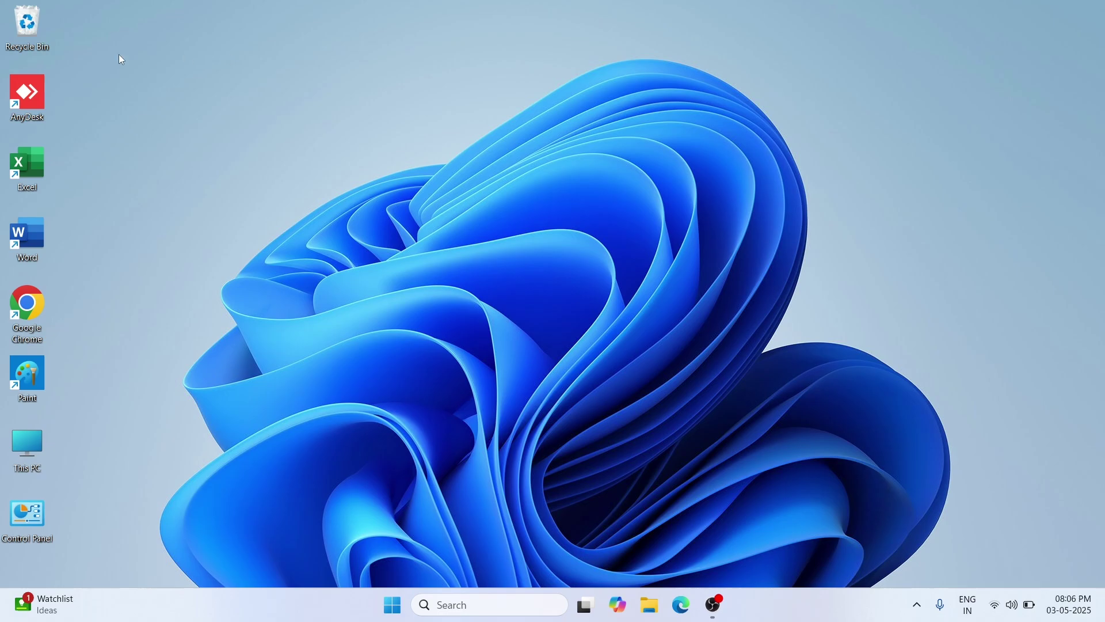
- Restore My Folder from the Recycle Bin, close the Recycle Bin window, and deselect the folder on the desktop
double_click(24, 28)
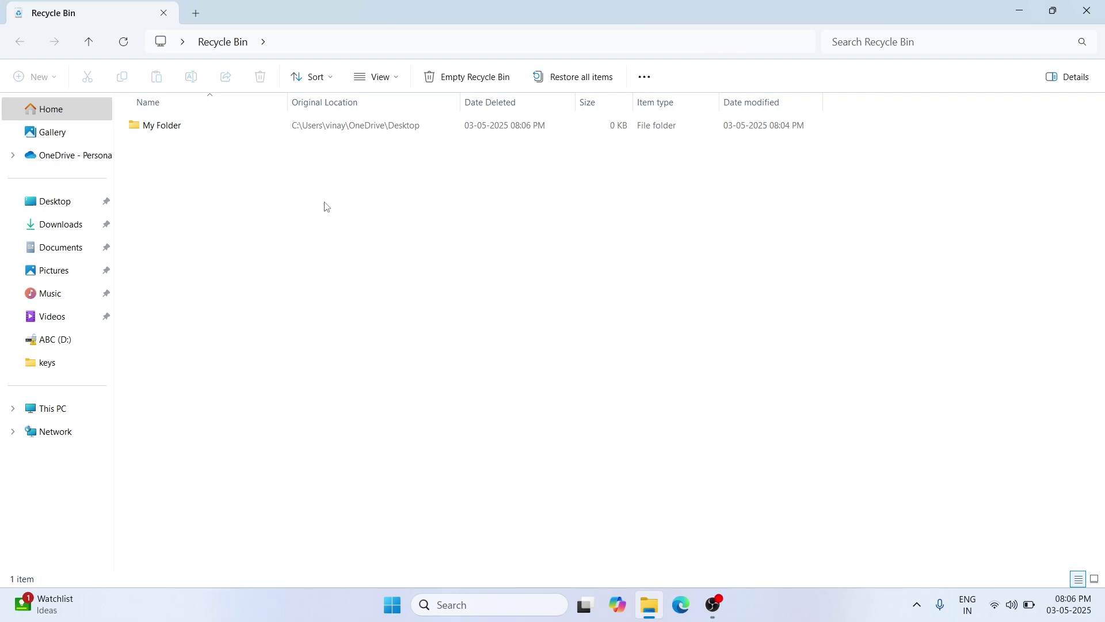
left_click(354, 135)
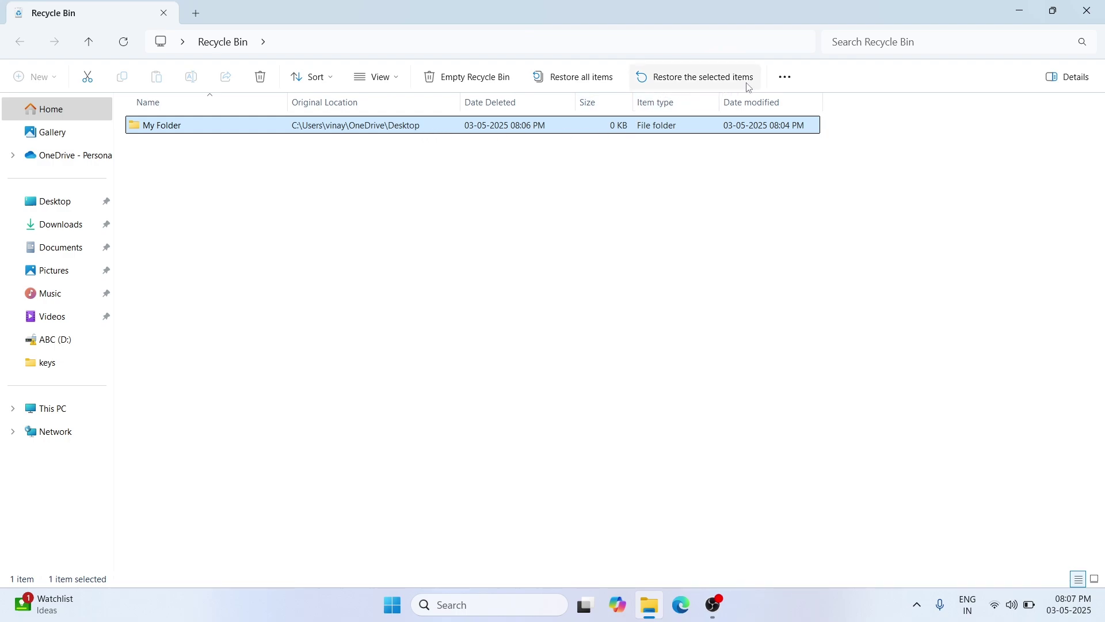
left_click(710, 84)
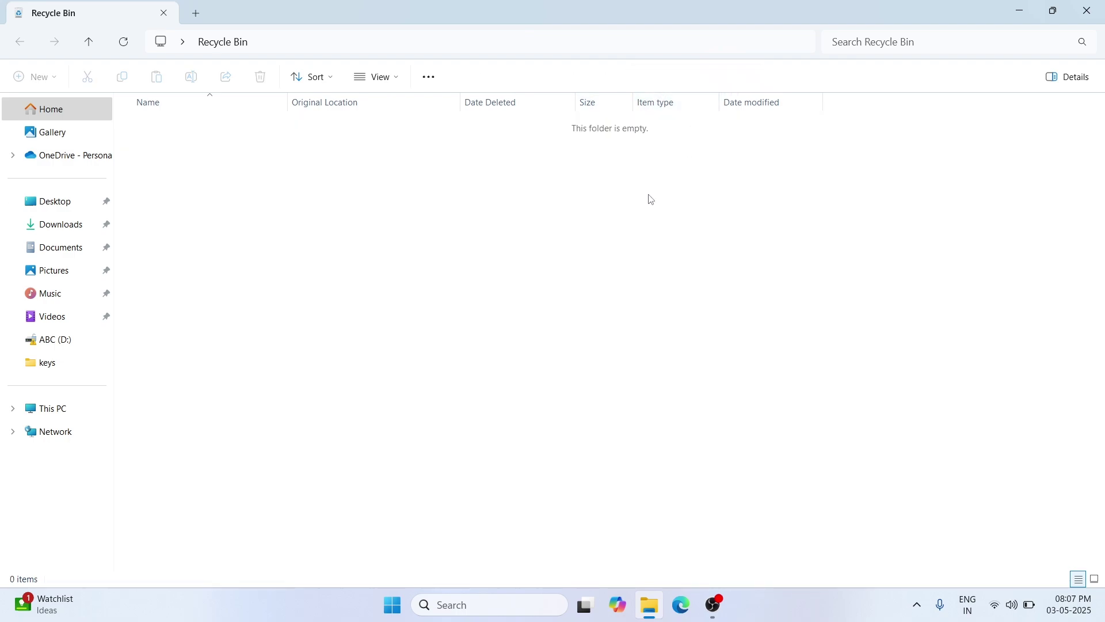
left_click(1087, 11)
left_click(99, 43)
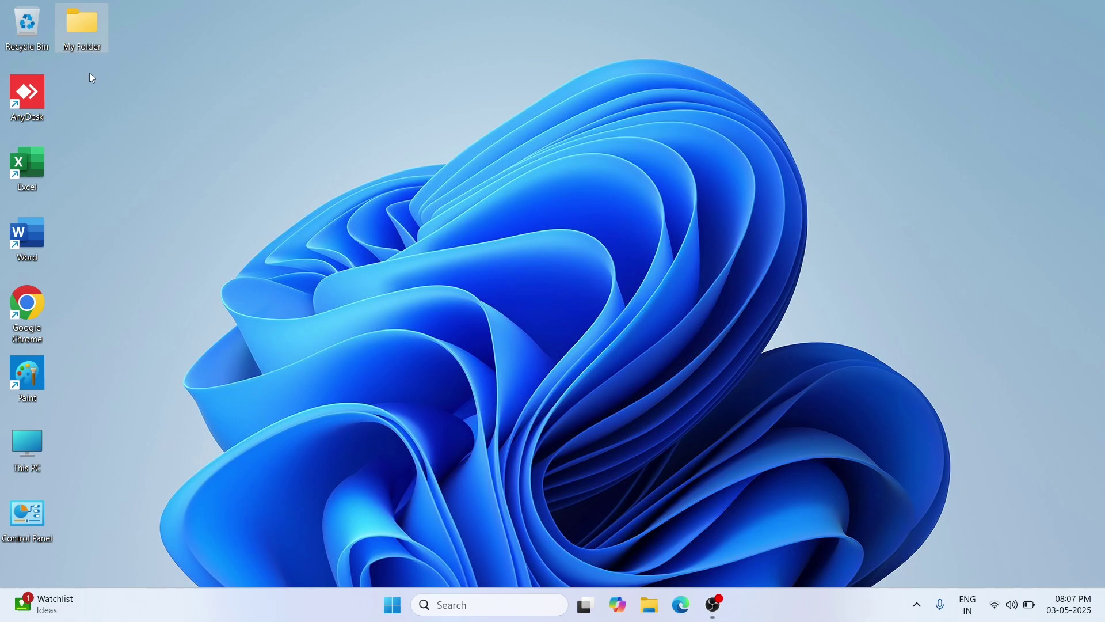
left_click(269, 215)
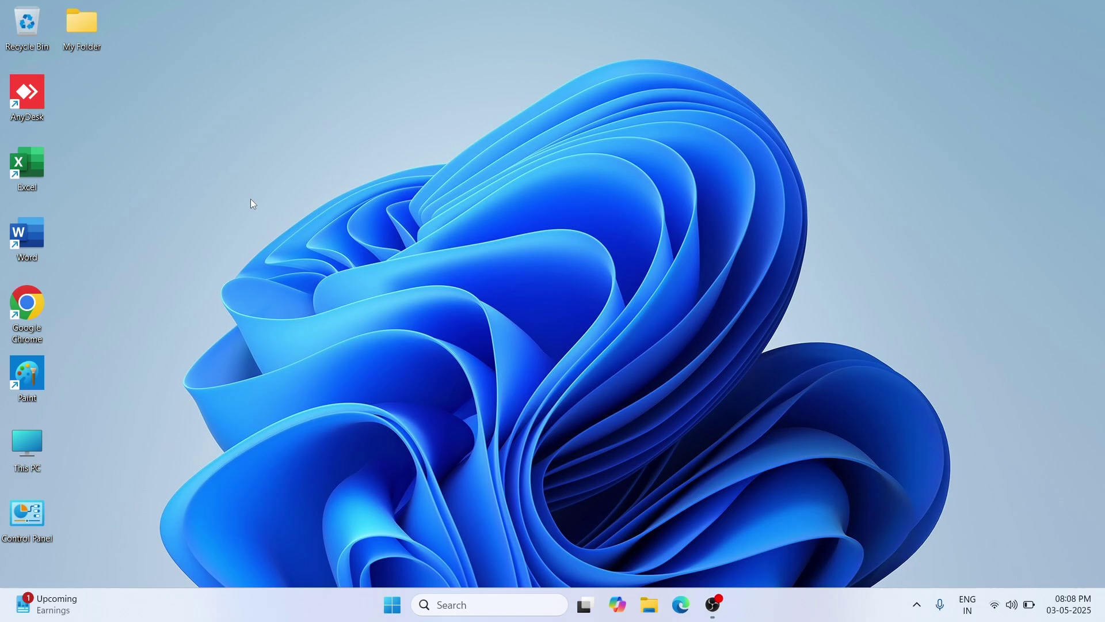
- Refresh the desktop several times
key("F5")
right_click(250, 198)
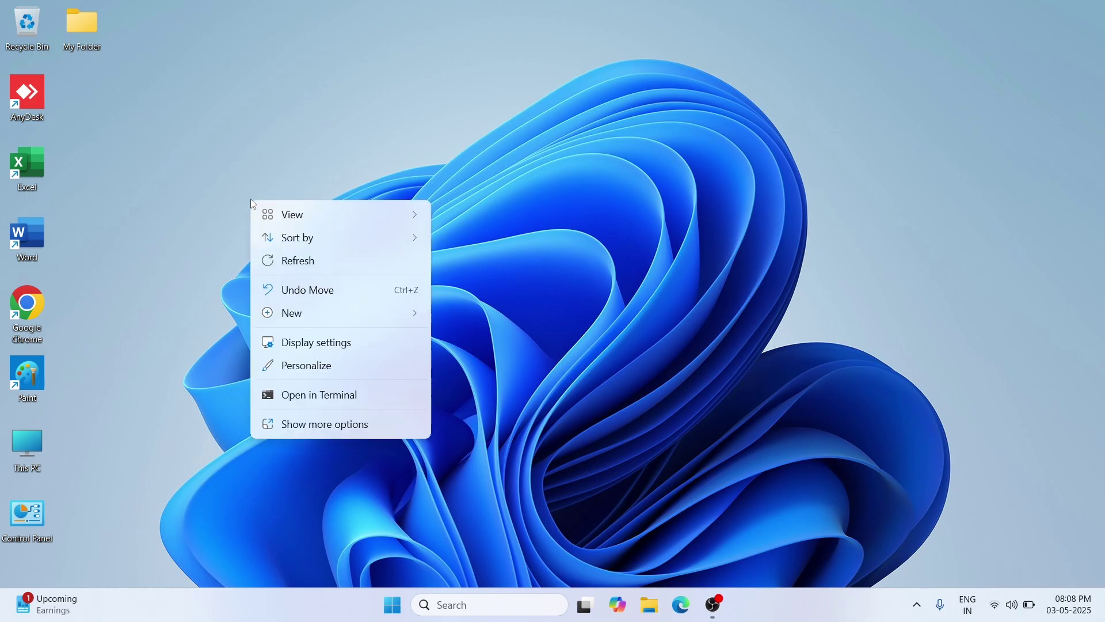
left_click(307, 261)
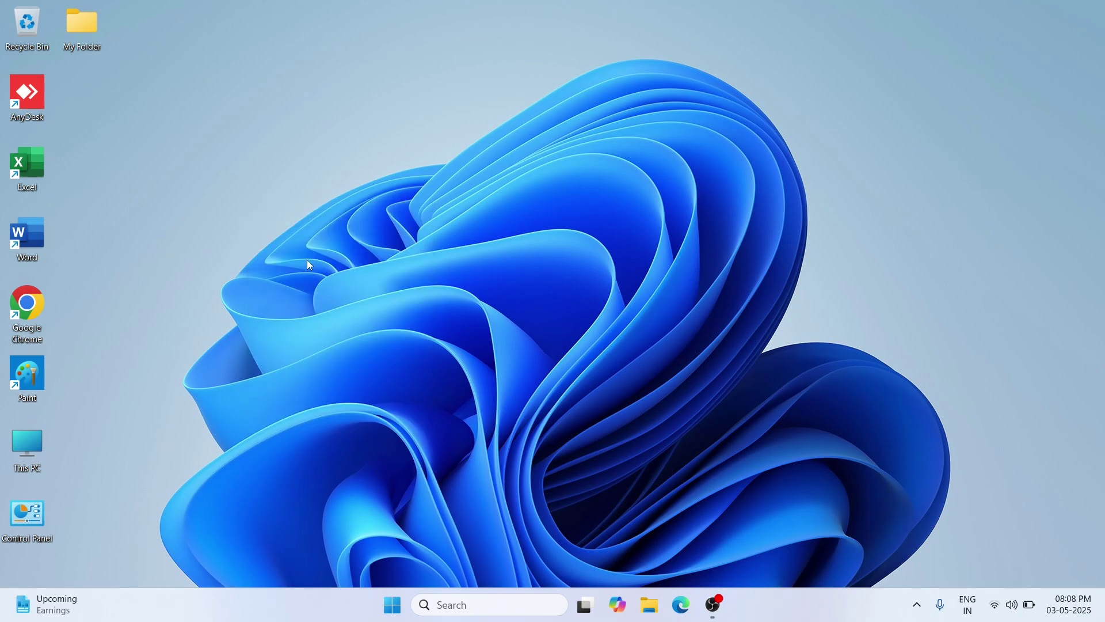
right_click(245, 174)
left_click(273, 229)
right_click(246, 184)
left_click(265, 246)
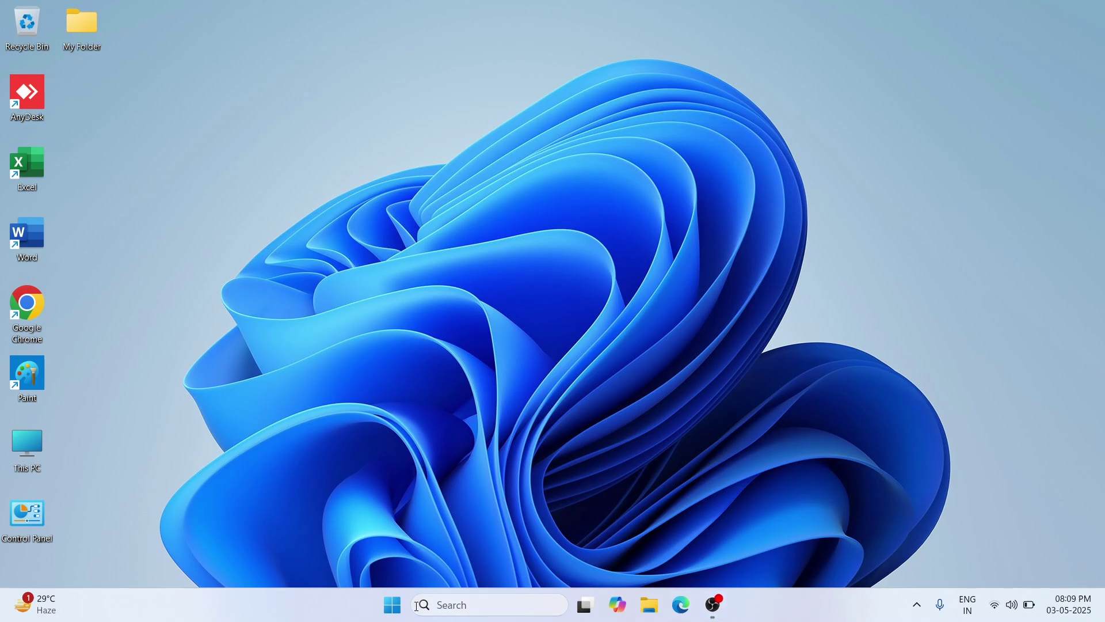
- Find Calculator in the full list of installed apps and pin it to the taskbar
left_click(402, 611)
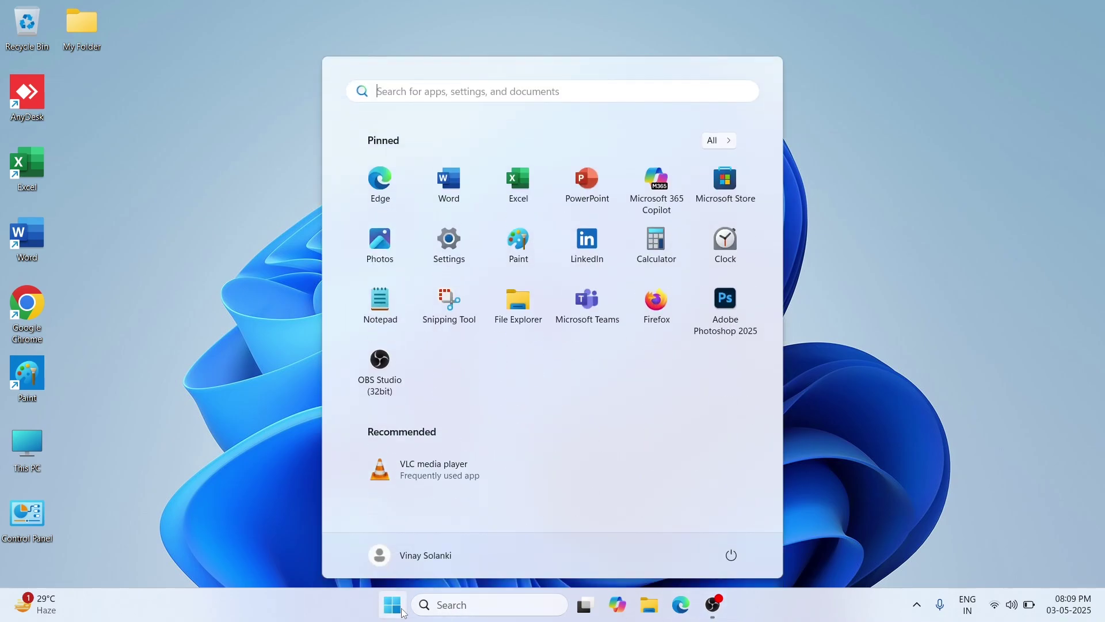
left_click(720, 141)
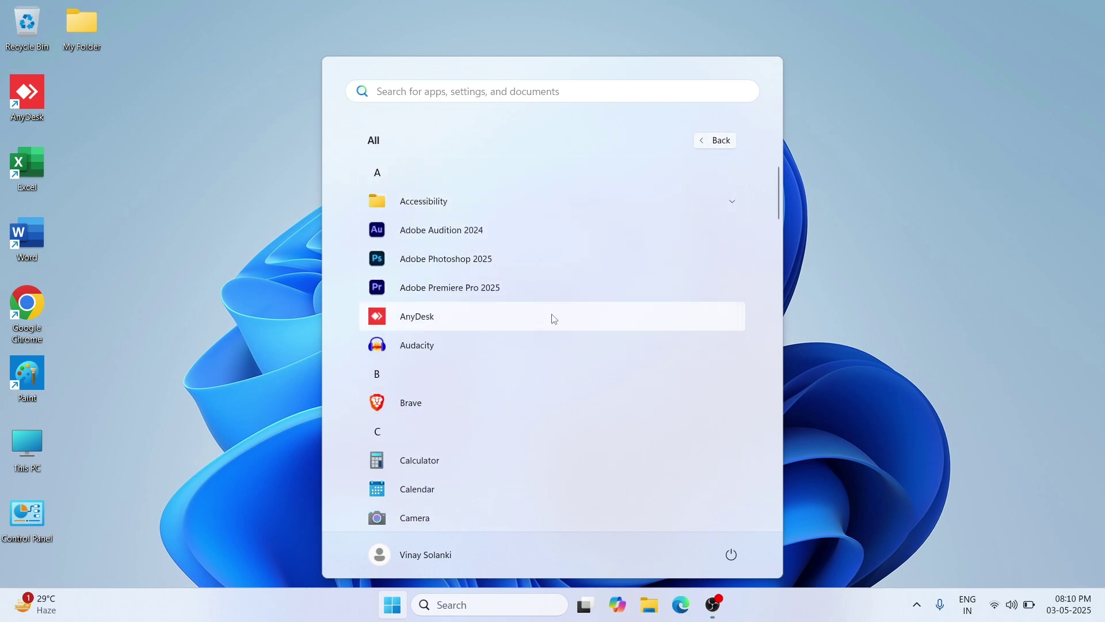
scroll(547, 334, "down", 1)
scroll(541, 351, "down", 3)
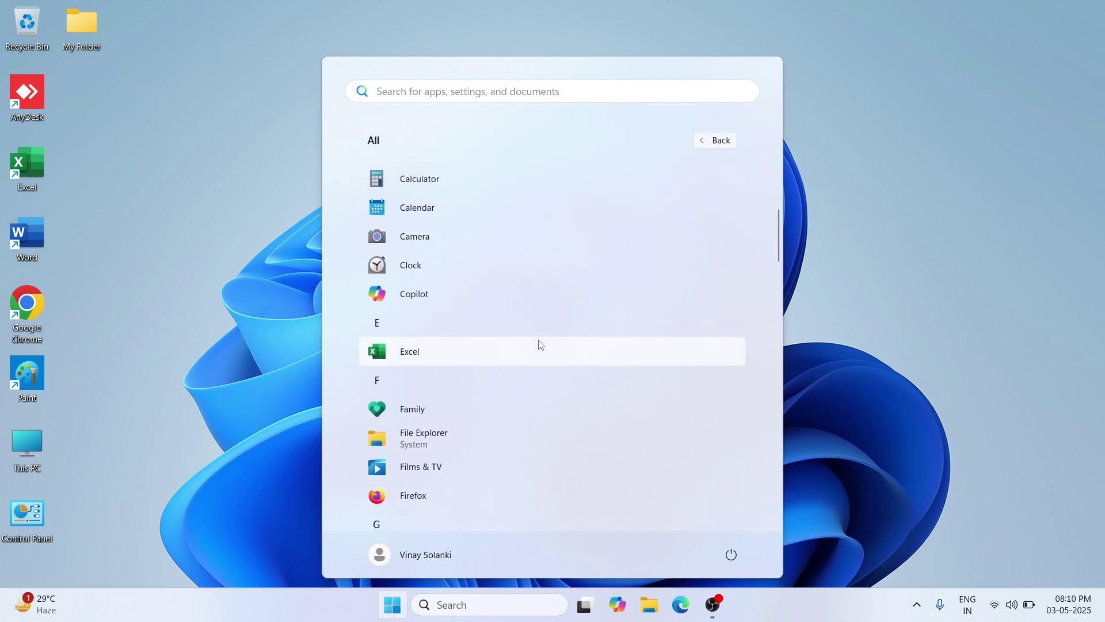
scroll(537, 340, "down", 3)
scroll(523, 334, "up", 4)
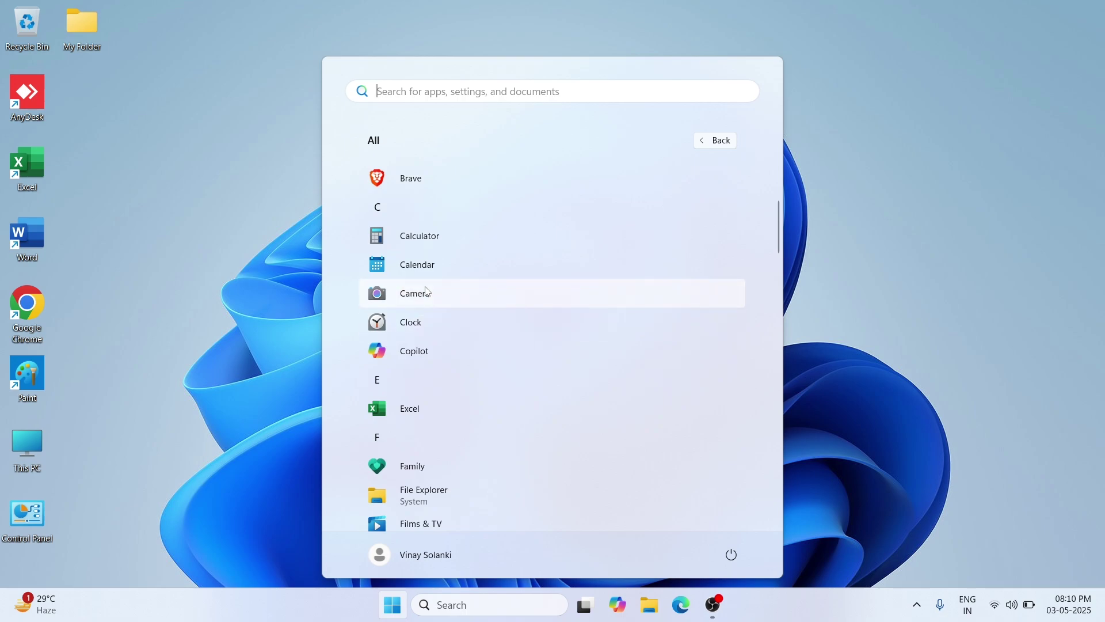
right_click(445, 235)
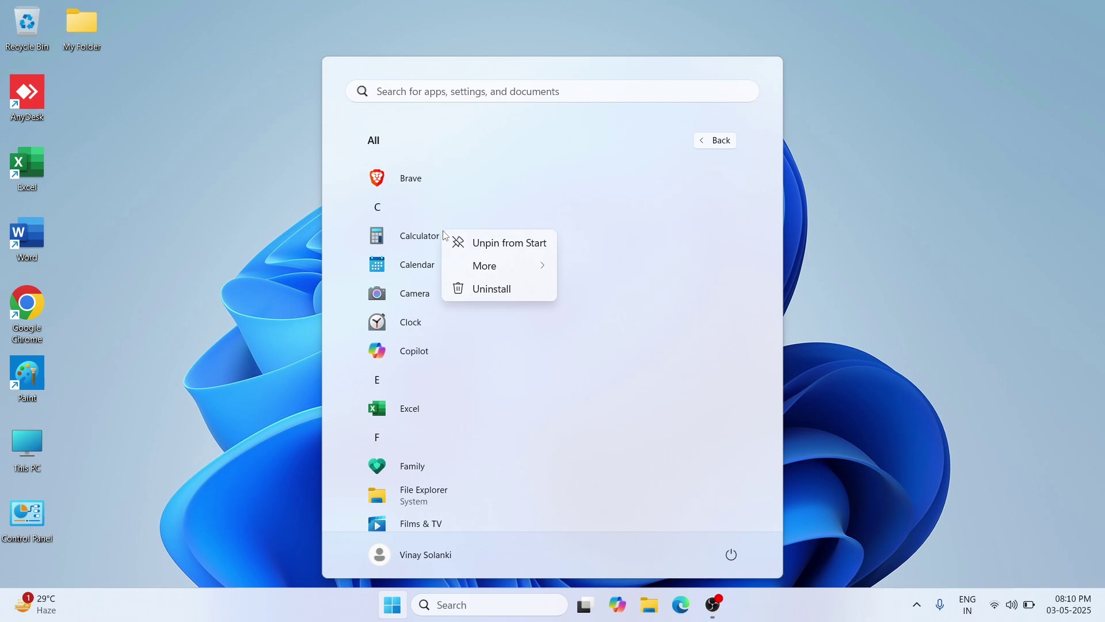
mouse_move(478, 266)
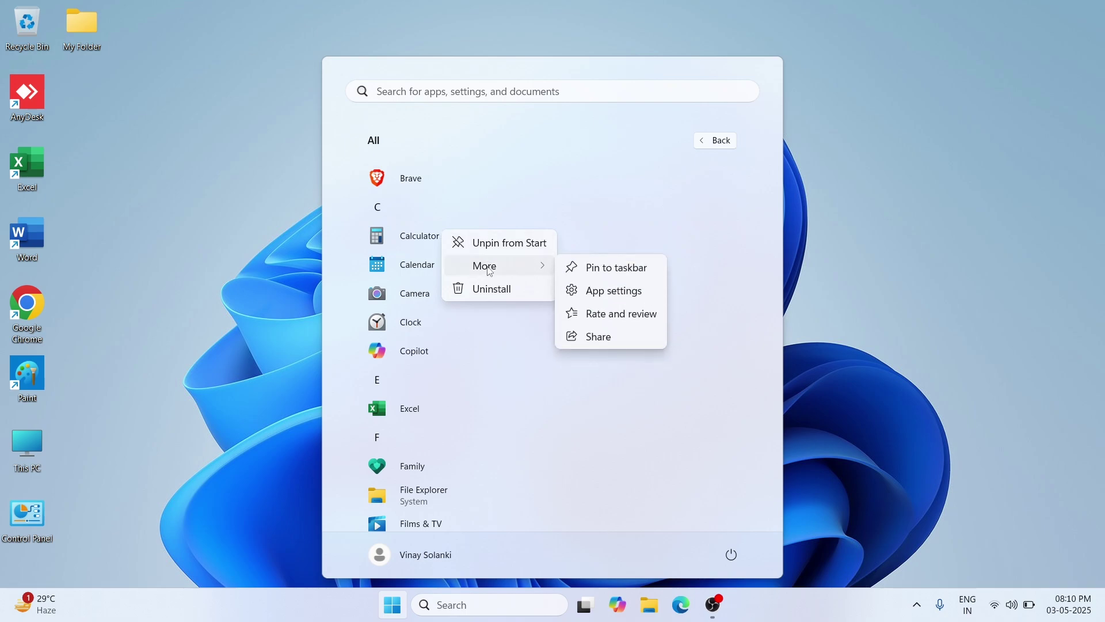
left_click(608, 268)
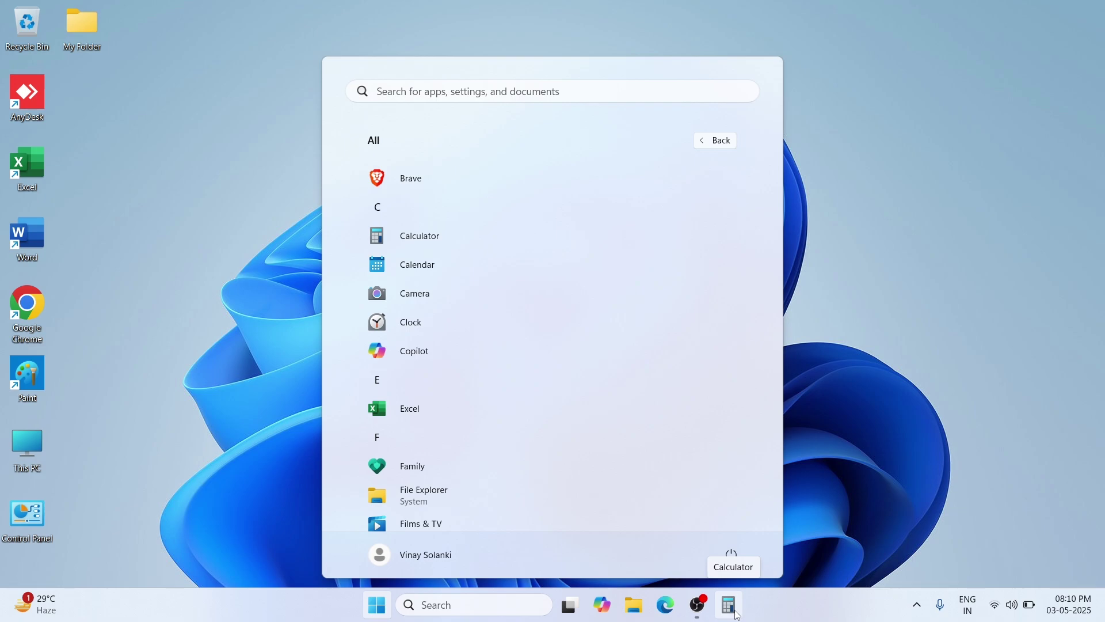
- Find Mail in the installed apps list and pin it to the taskbar
scroll(640, 340, "down", 5)
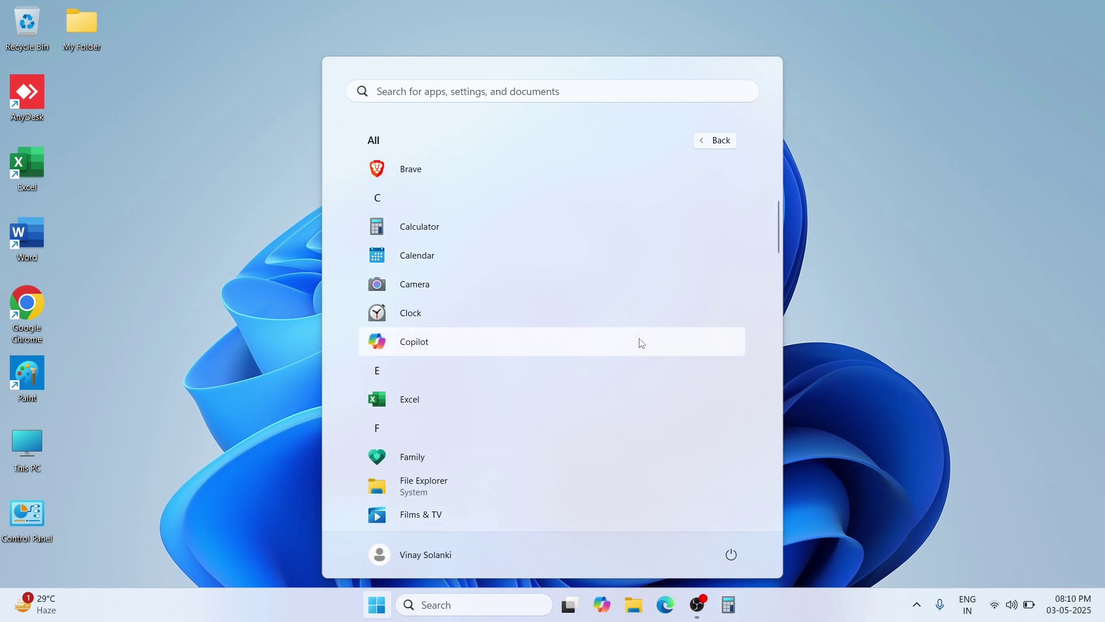
scroll(635, 351, "down", 5)
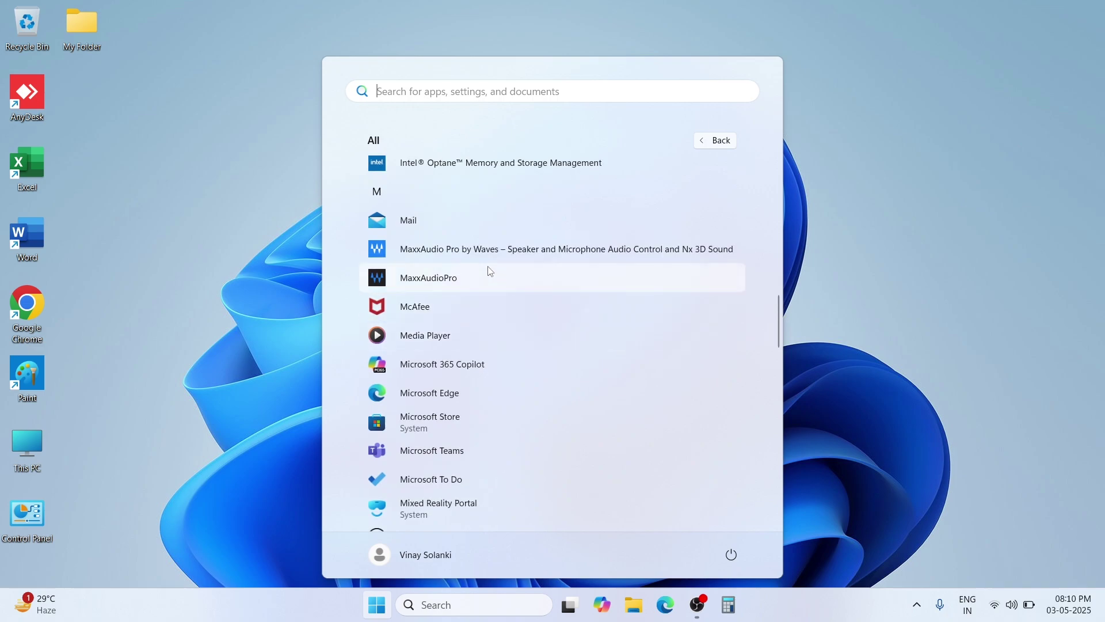
scroll(455, 253, "up", 2)
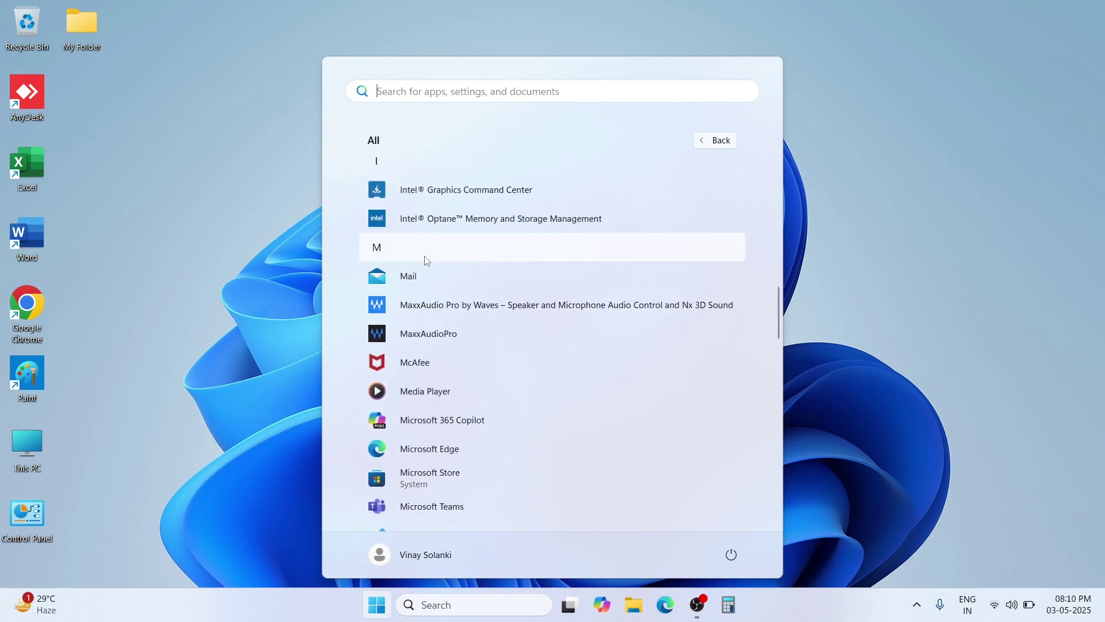
right_click(433, 286)
mouse_move(456, 322)
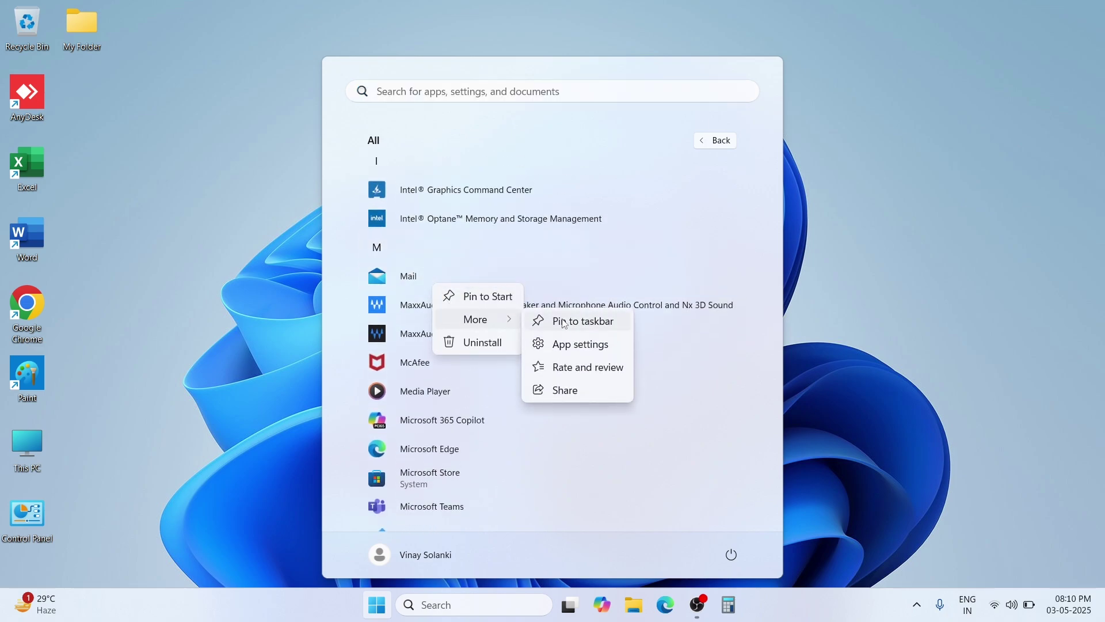
left_click(583, 325)
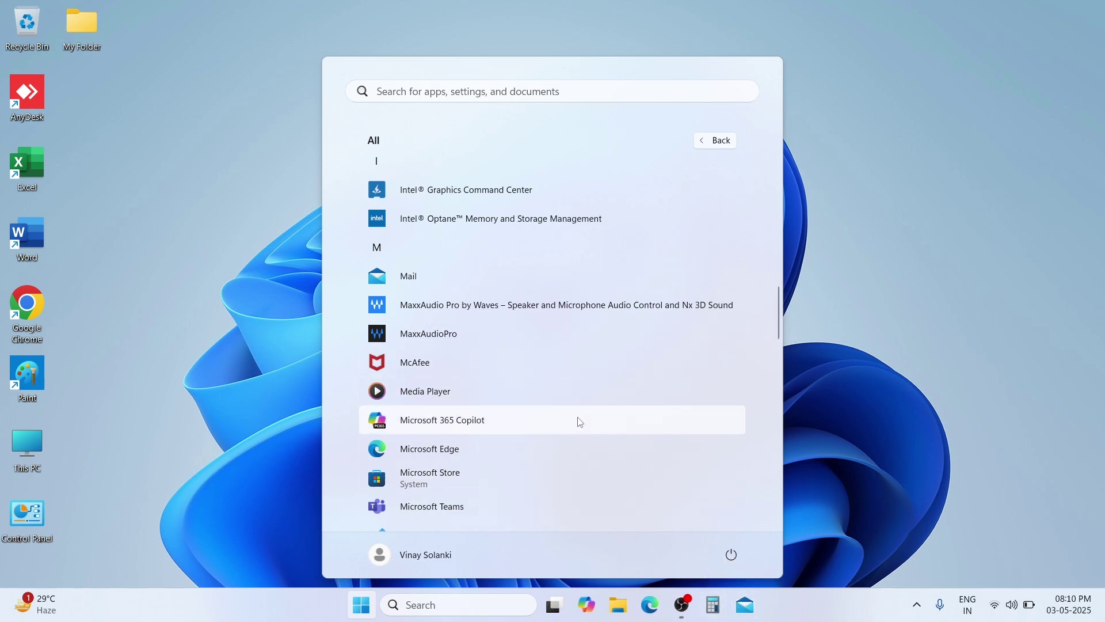
- Find WhatsApp in the full list of installed apps, pin it to the taskbar, and close the Start menu
scroll(578, 419, "down", 10)
scroll(536, 410, "down", 6)
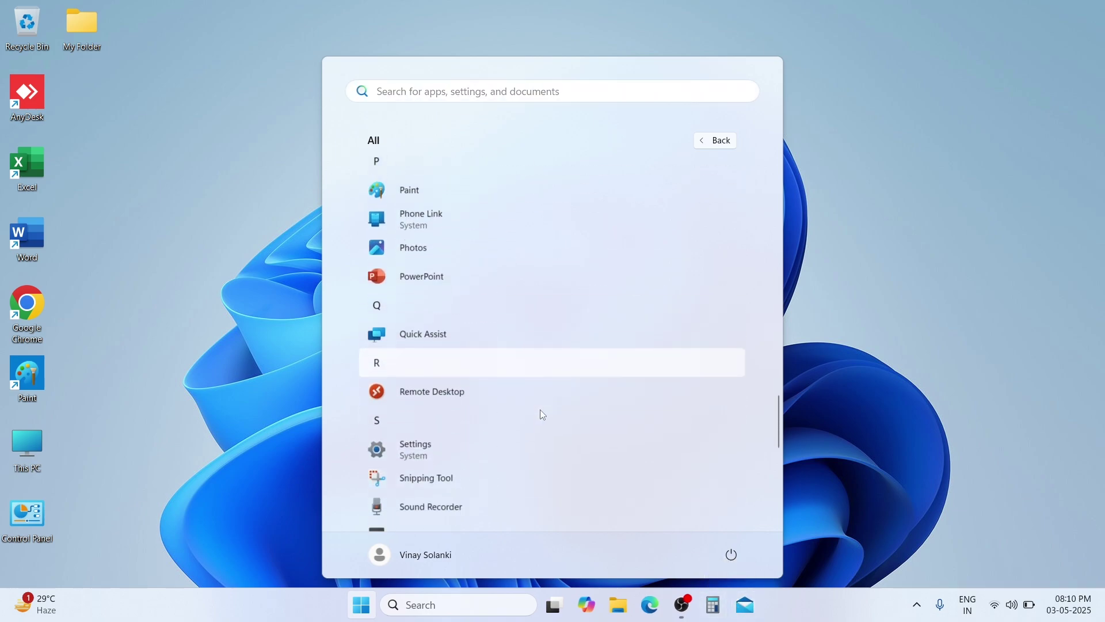
scroll(540, 411, "down", 2)
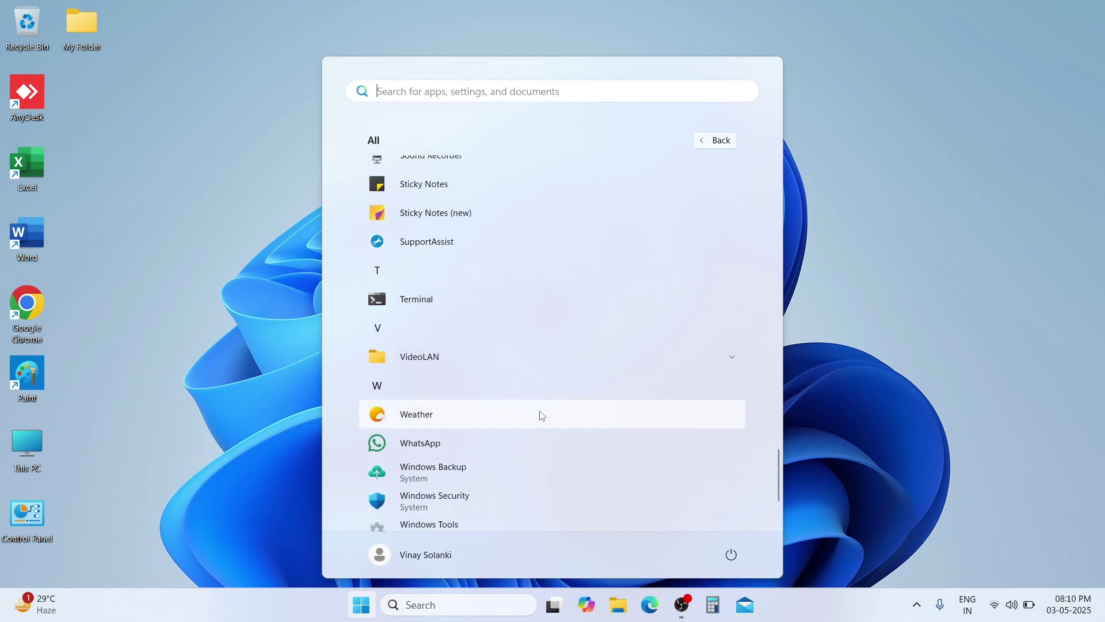
right_click(436, 453)
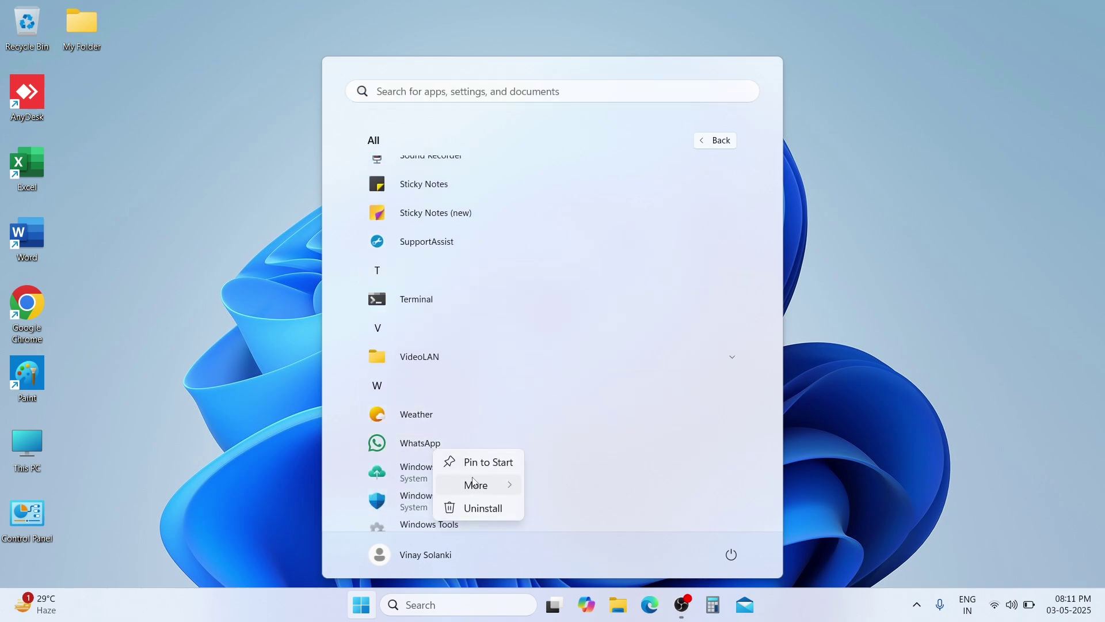
mouse_move(478, 485)
left_click(576, 486)
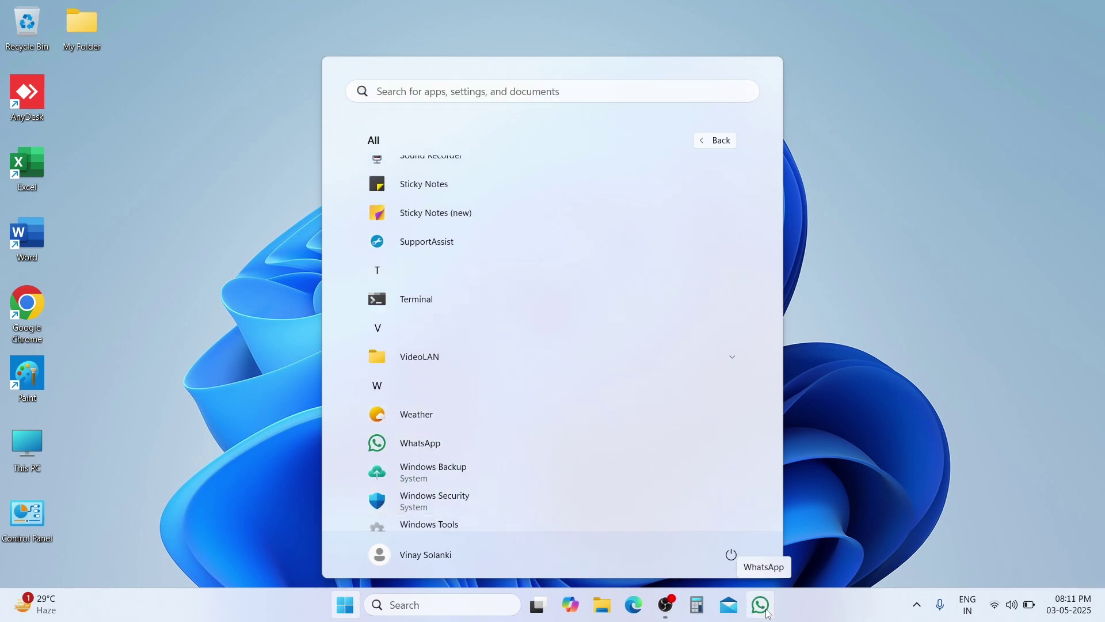
left_click(361, 612)
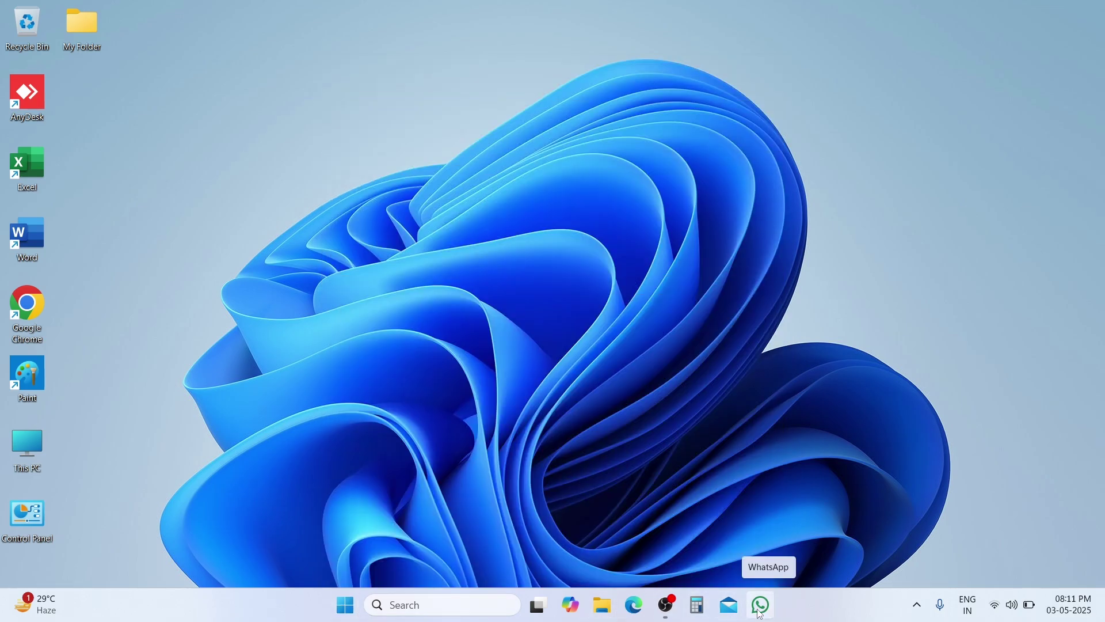
- Unpin WhatsApp, Mail and Calculator from the taskbar
right_click(761, 612)
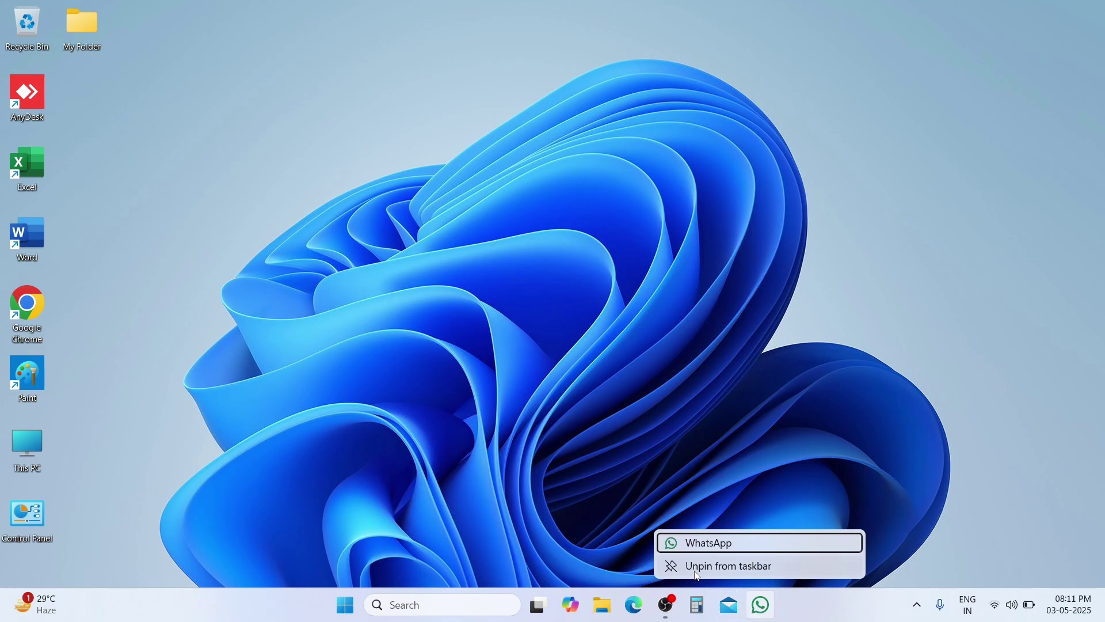
left_click(757, 570)
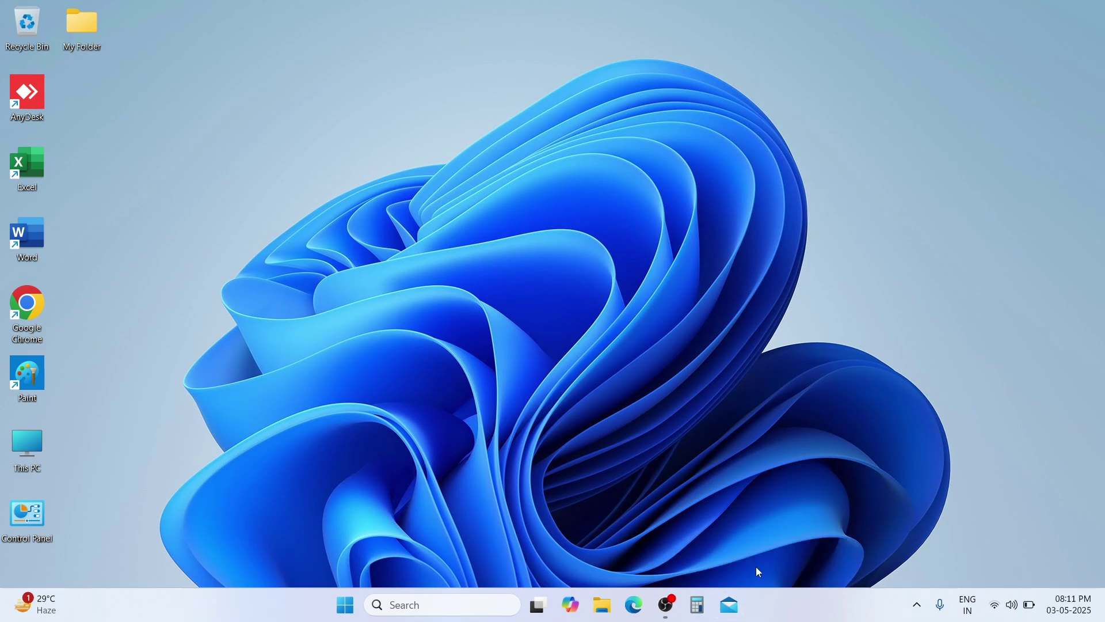
right_click(746, 606)
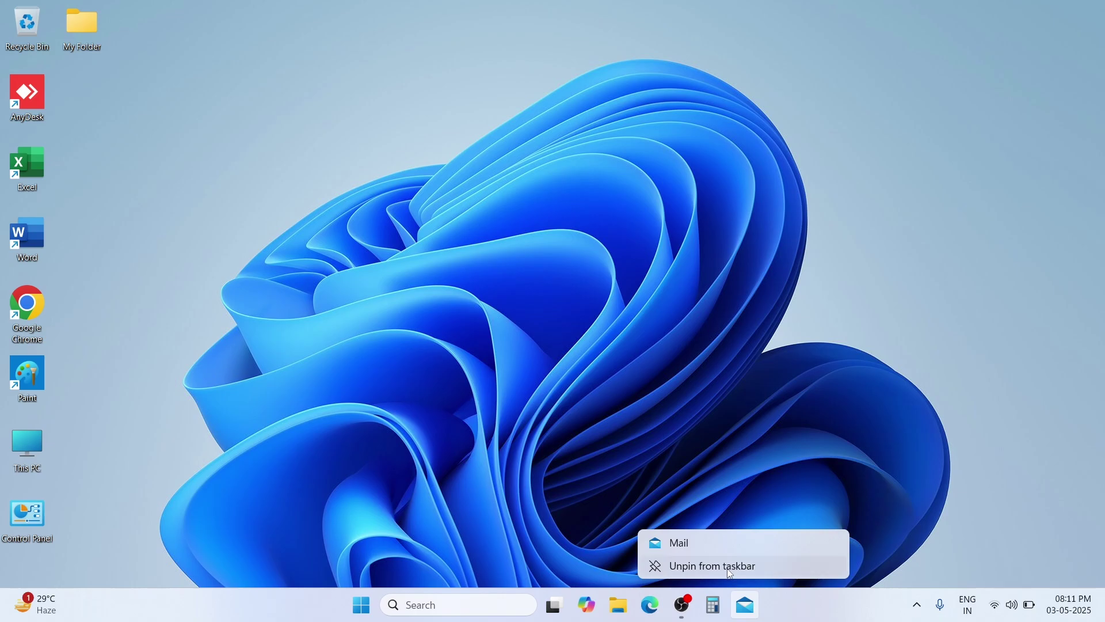
left_click(731, 571)
right_click(729, 605)
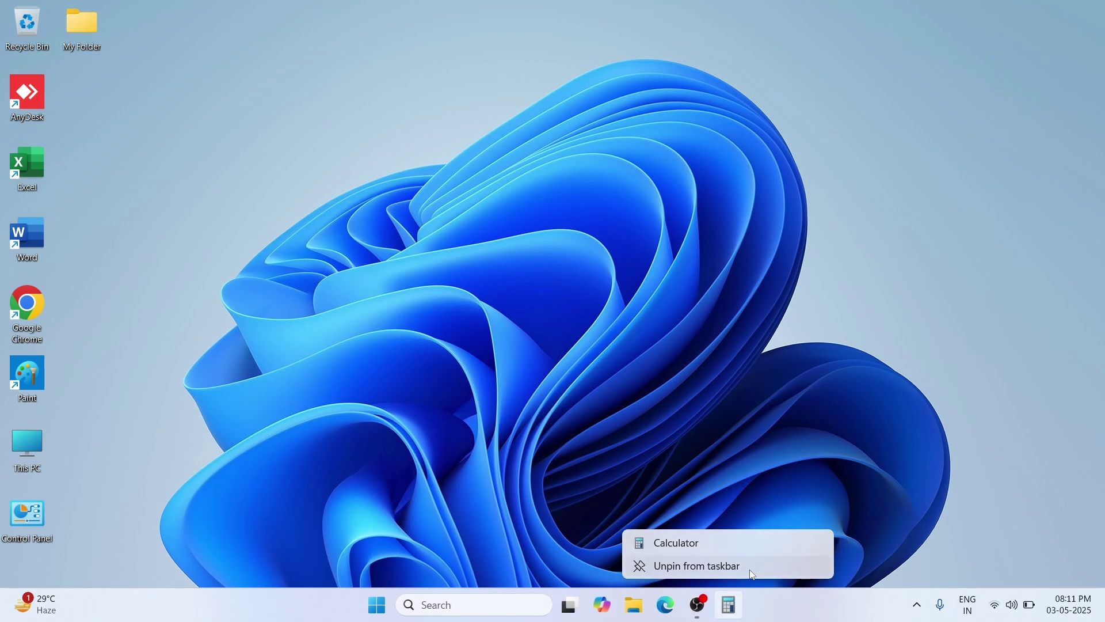
left_click(753, 569)
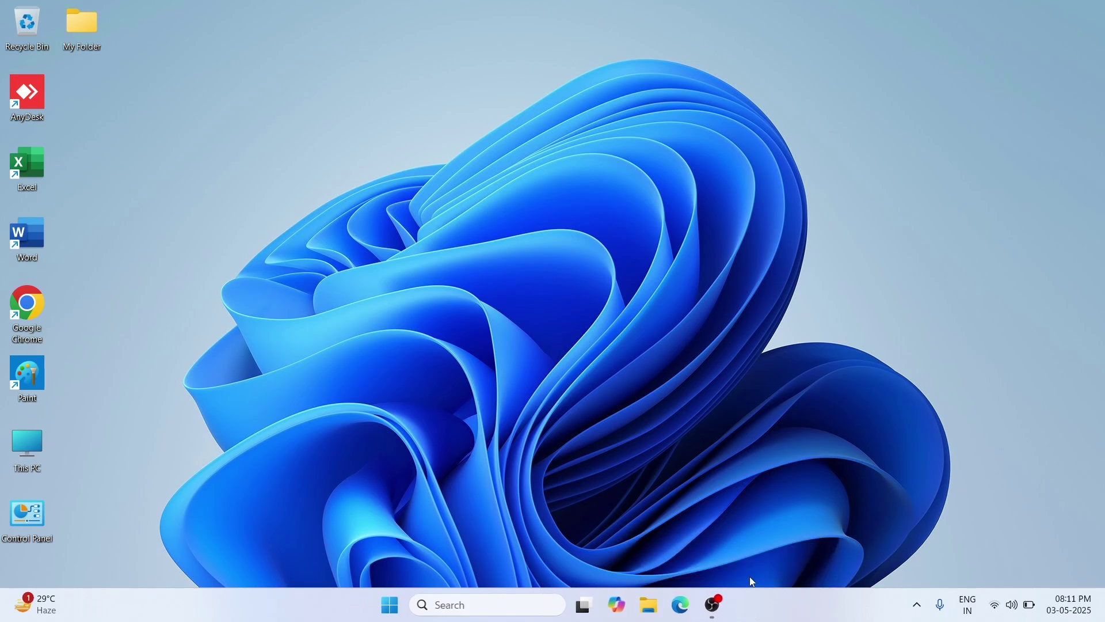
- Check the pinning options for Calculator in the full list of installed apps and return to the pinned apps
left_click(397, 615)
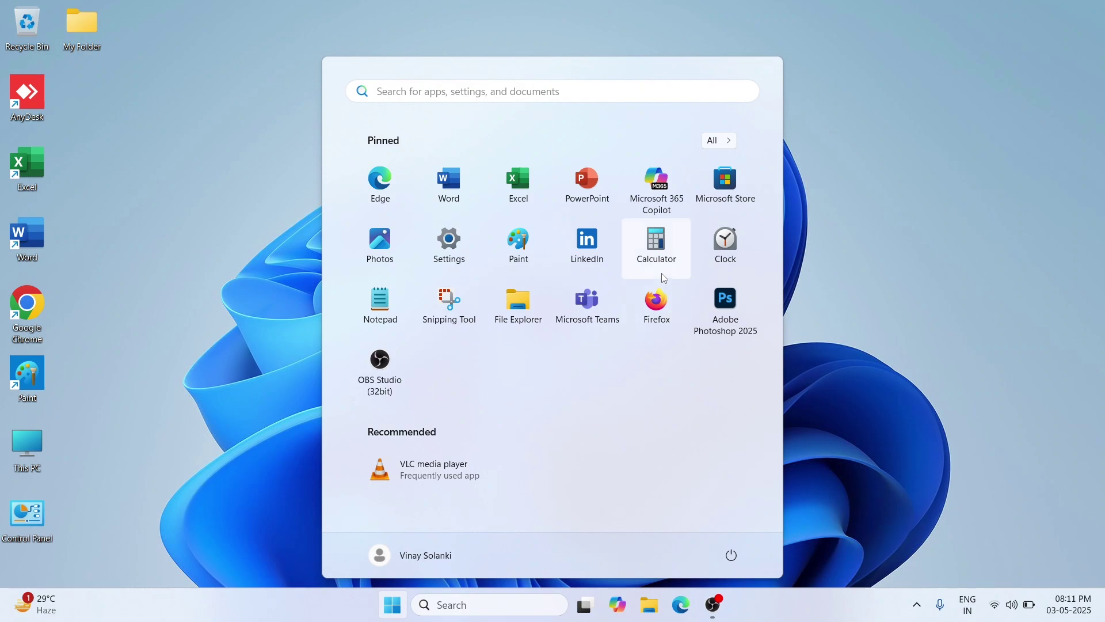
left_click(716, 141)
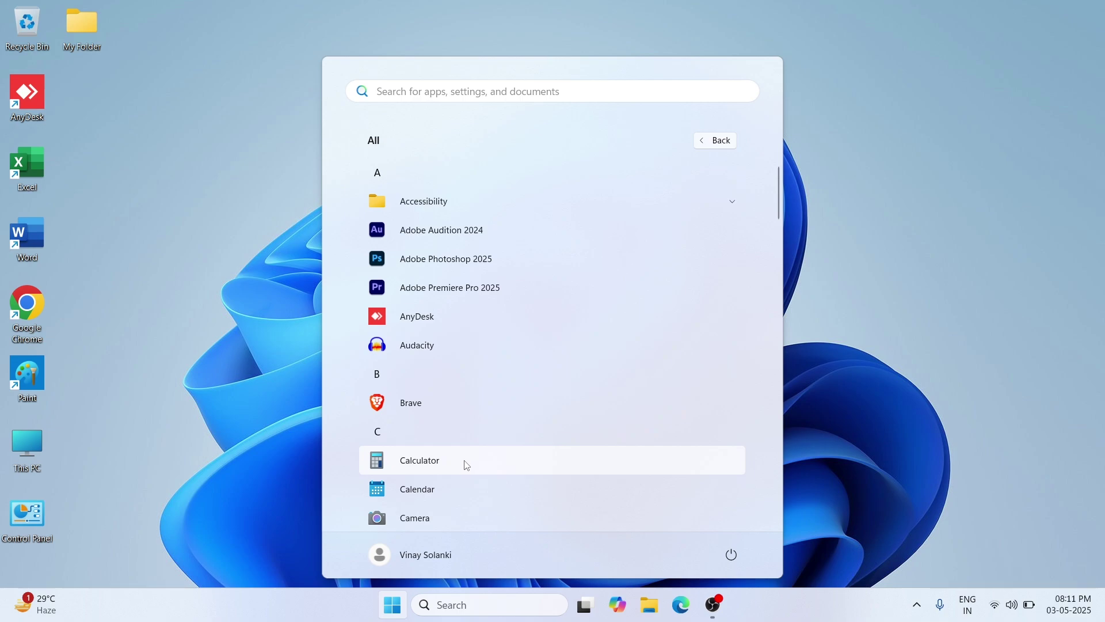
right_click(465, 461)
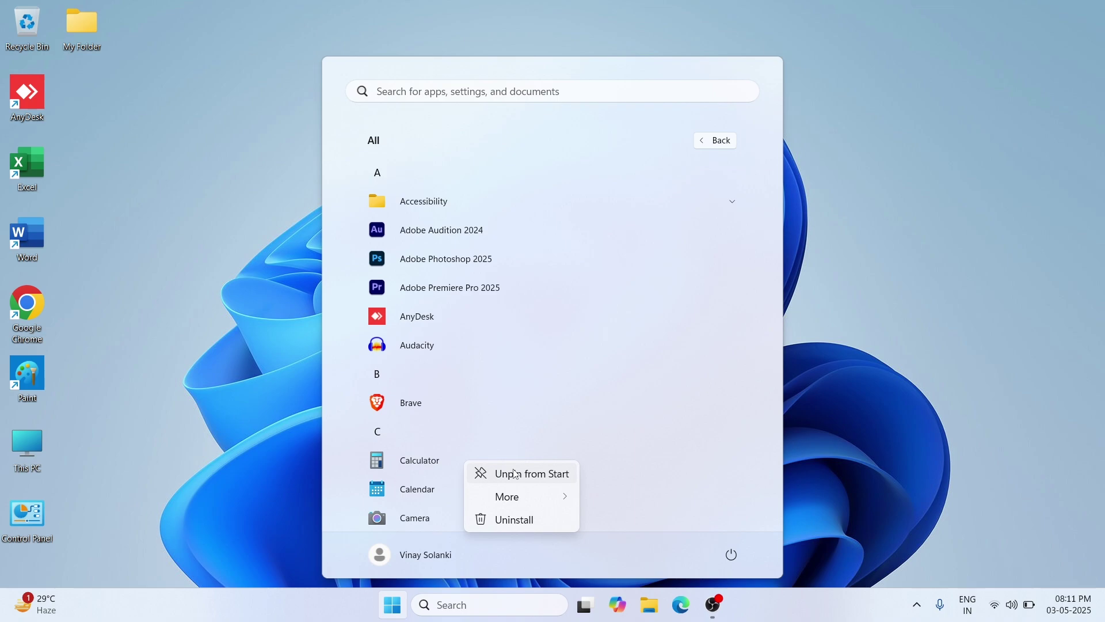
left_click(705, 153)
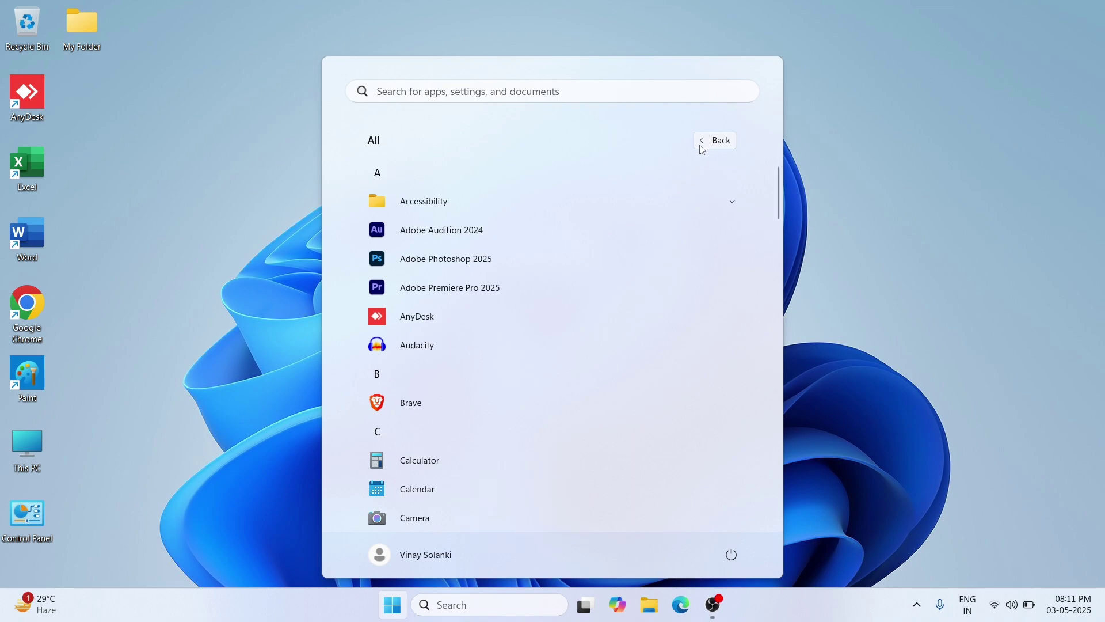
left_click(713, 141)
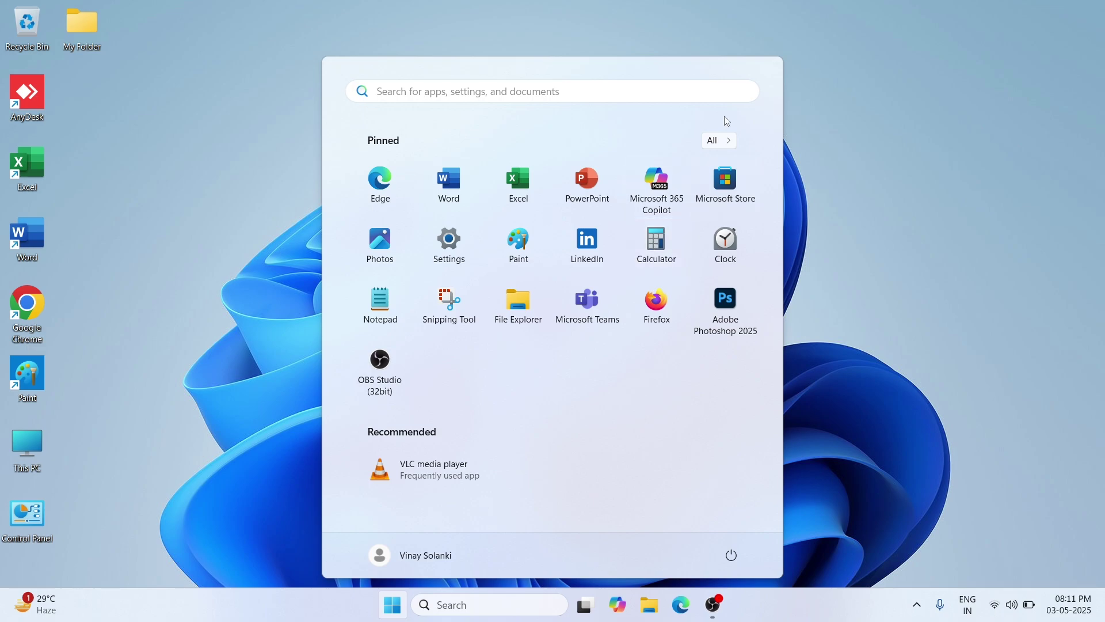
- Find Media Player in the installed apps list, pin it to Start, and return to the pinned apps
left_click(717, 144)
scroll(563, 311, "down", 3)
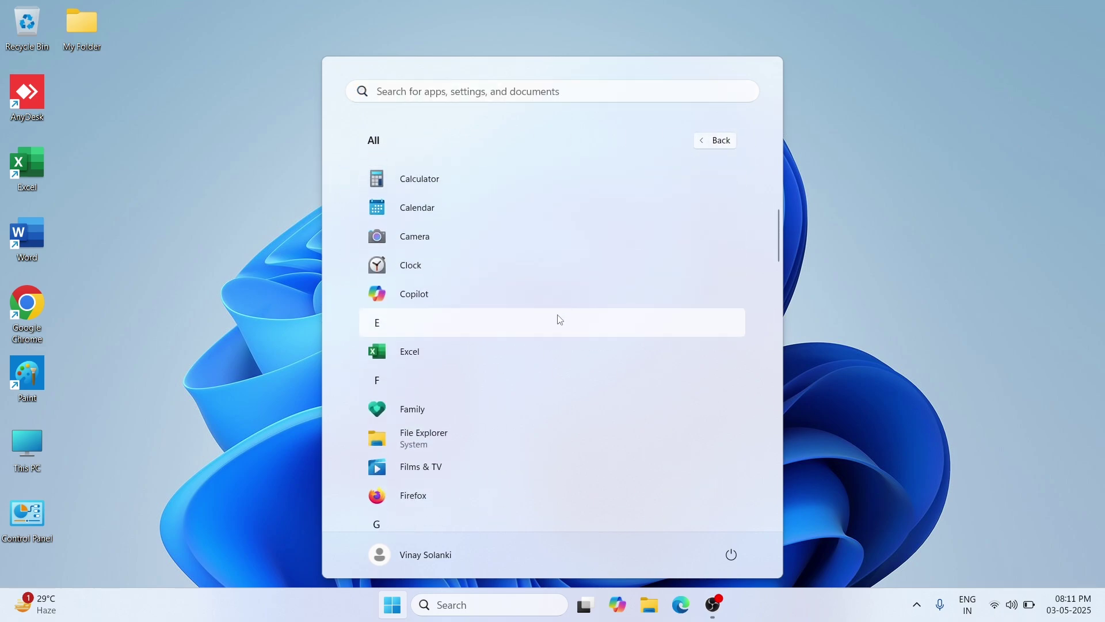
scroll(545, 386, "down", 5)
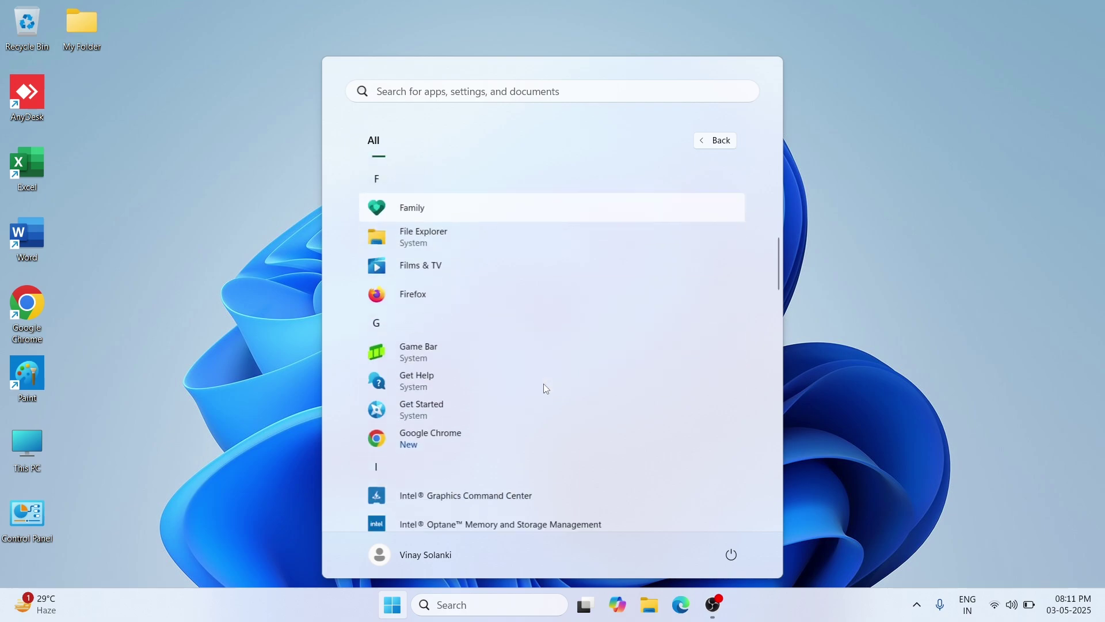
scroll(547, 385, "down", 3)
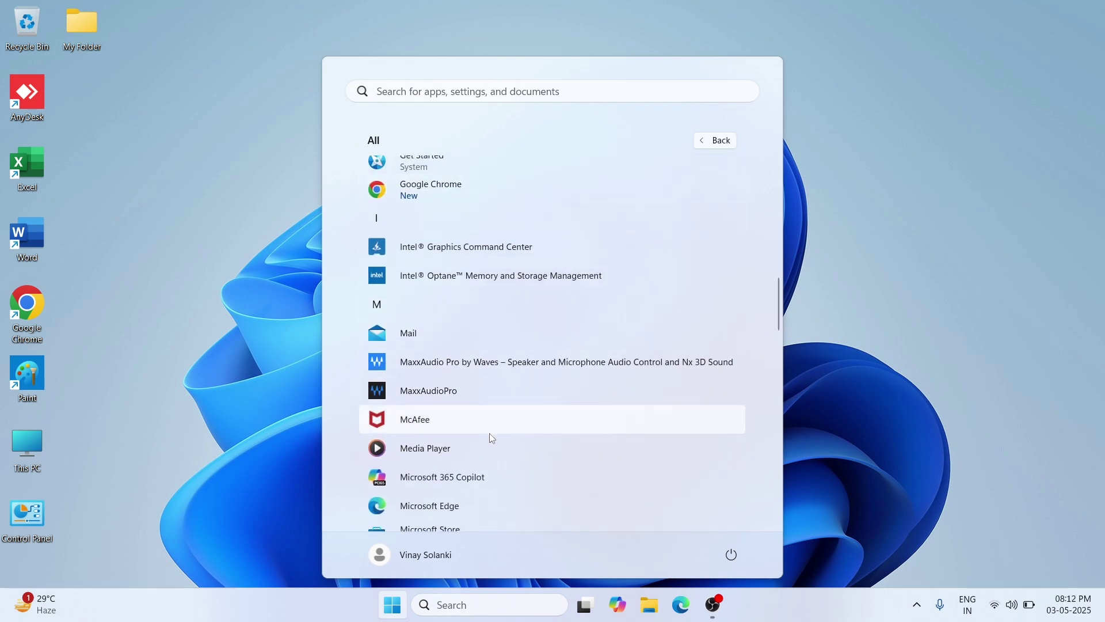
scroll(490, 433, "down", 2)
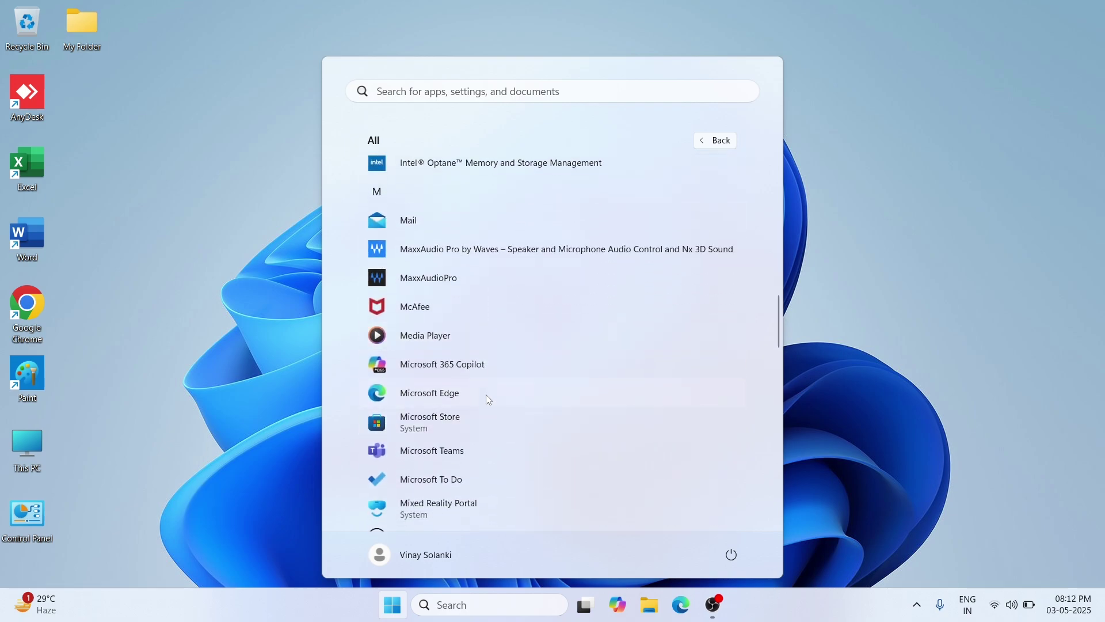
right_click(473, 340)
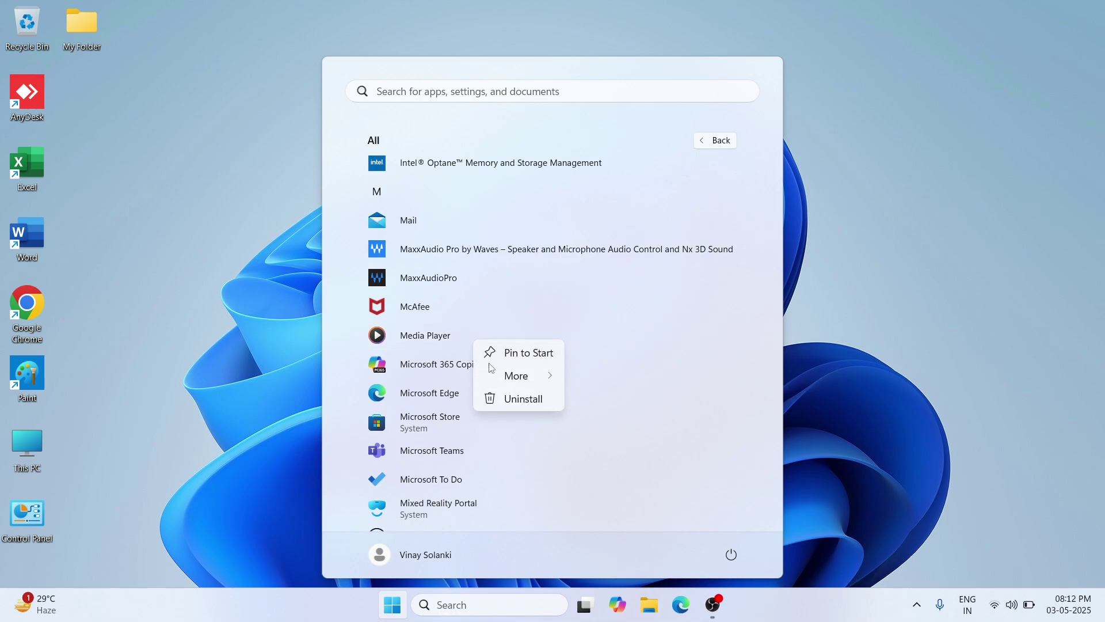
left_click(519, 361)
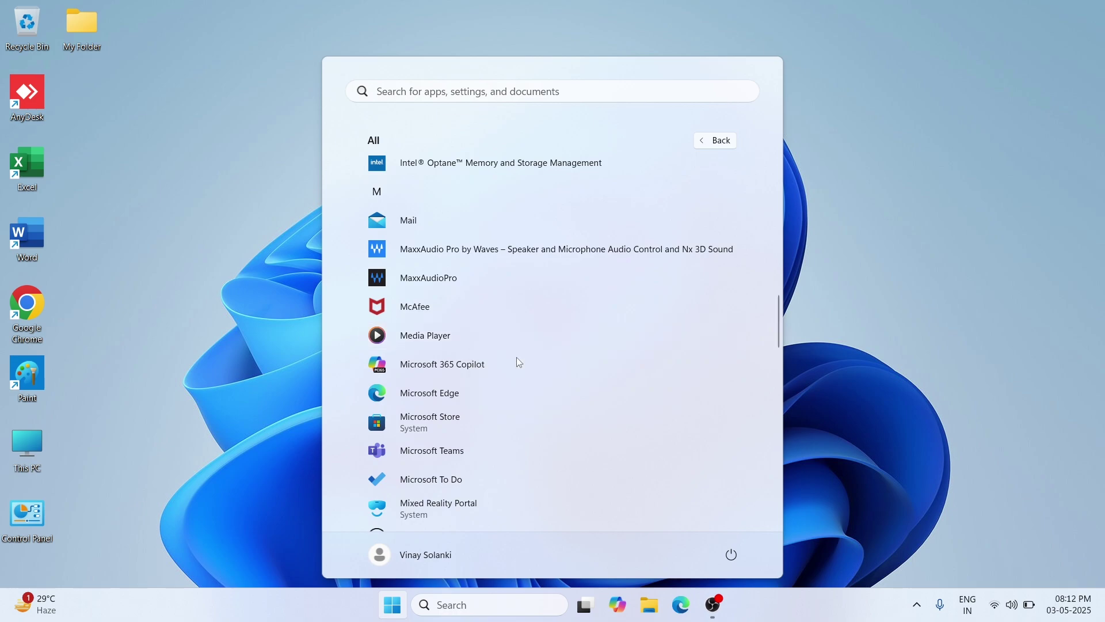
left_click(719, 142)
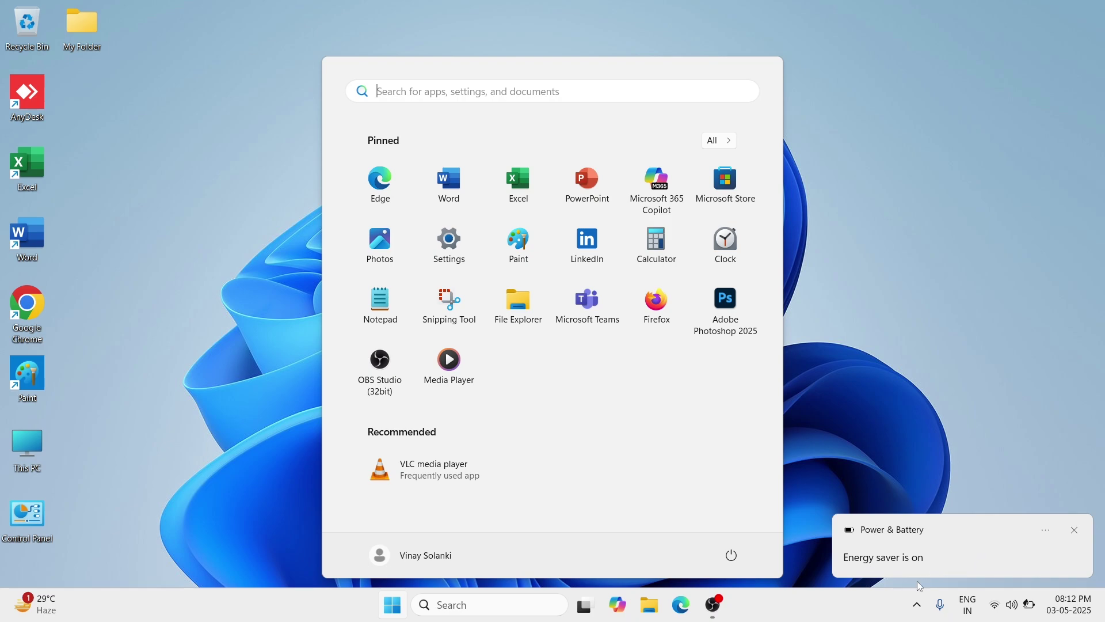
- Dismiss the energy saver notification and clear all notifications from the notification center
left_click(1074, 529)
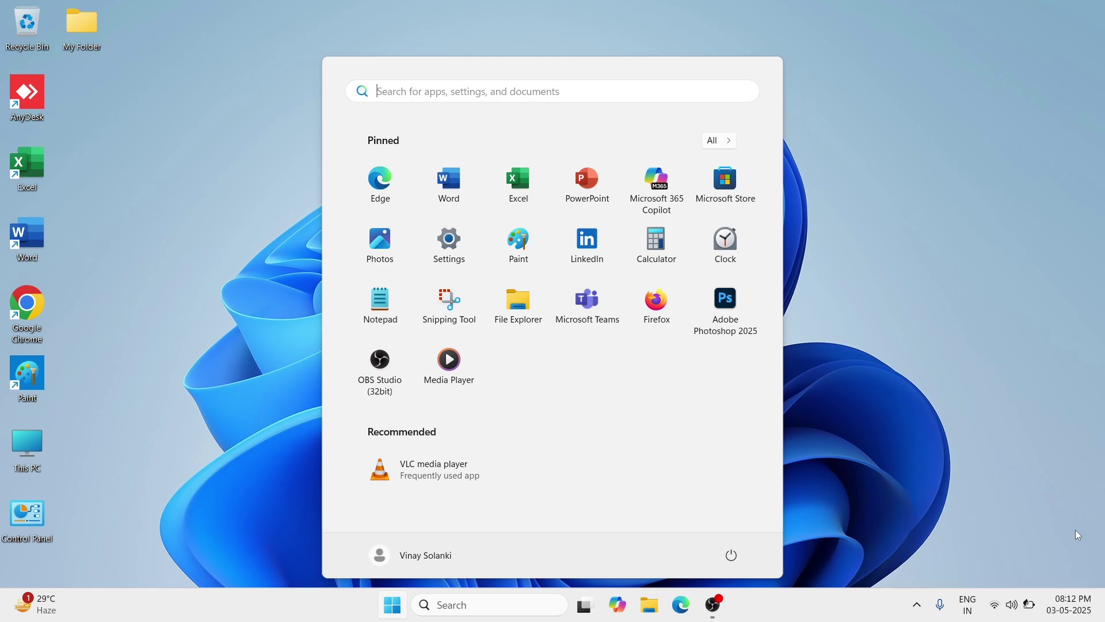
left_click(1069, 604)
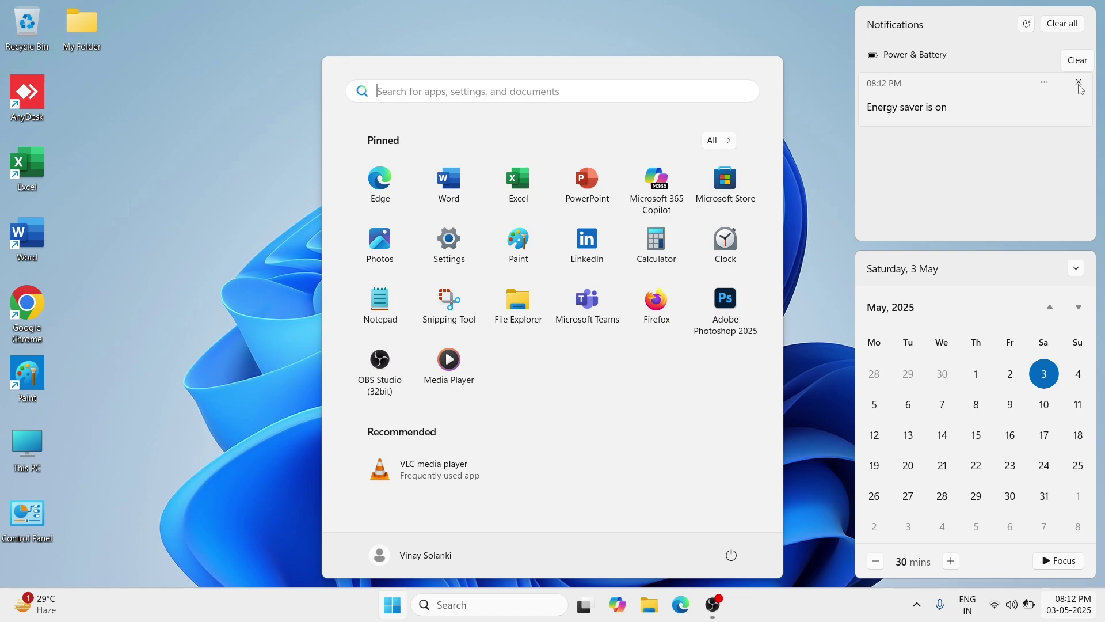
left_click(1062, 25)
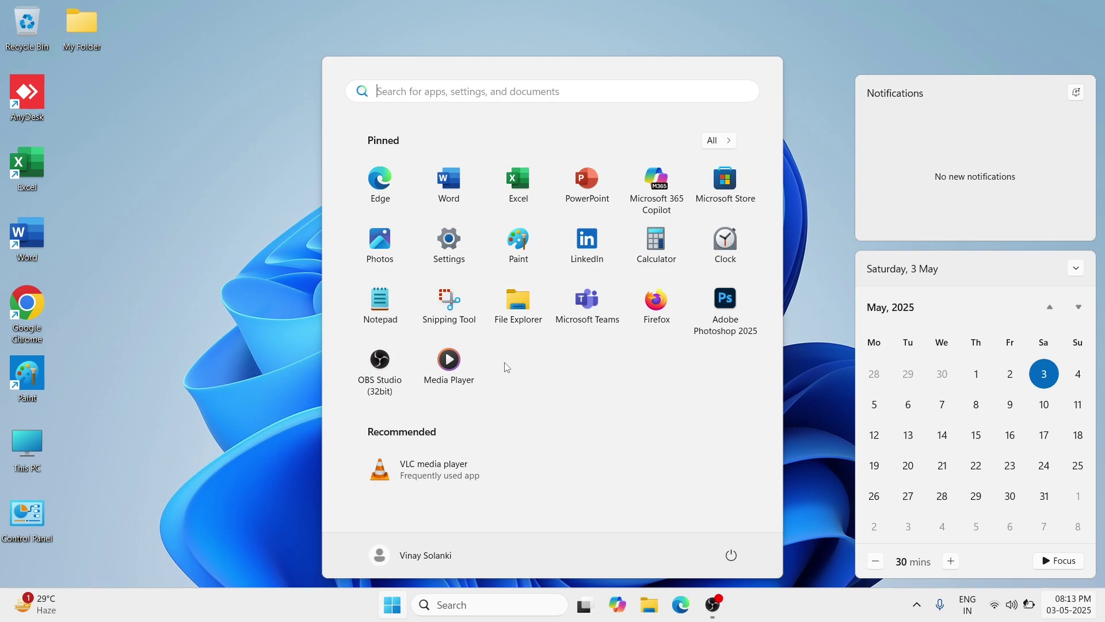
- Return to the pinned apps in the Start menu and unpin Media Player from Start
left_click(486, 368)
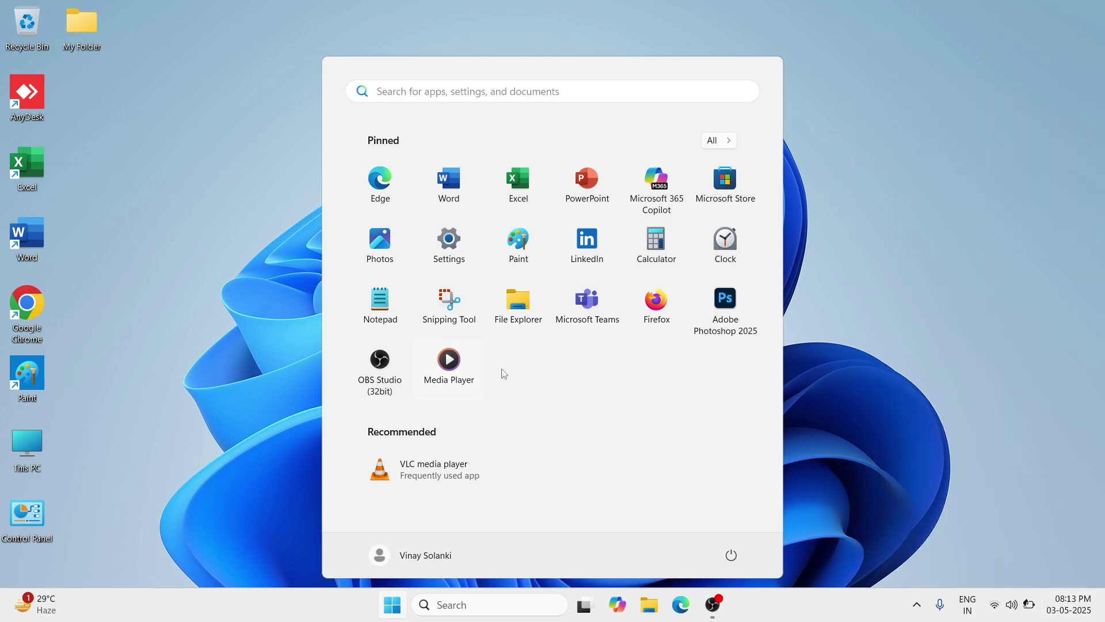
right_click(462, 377)
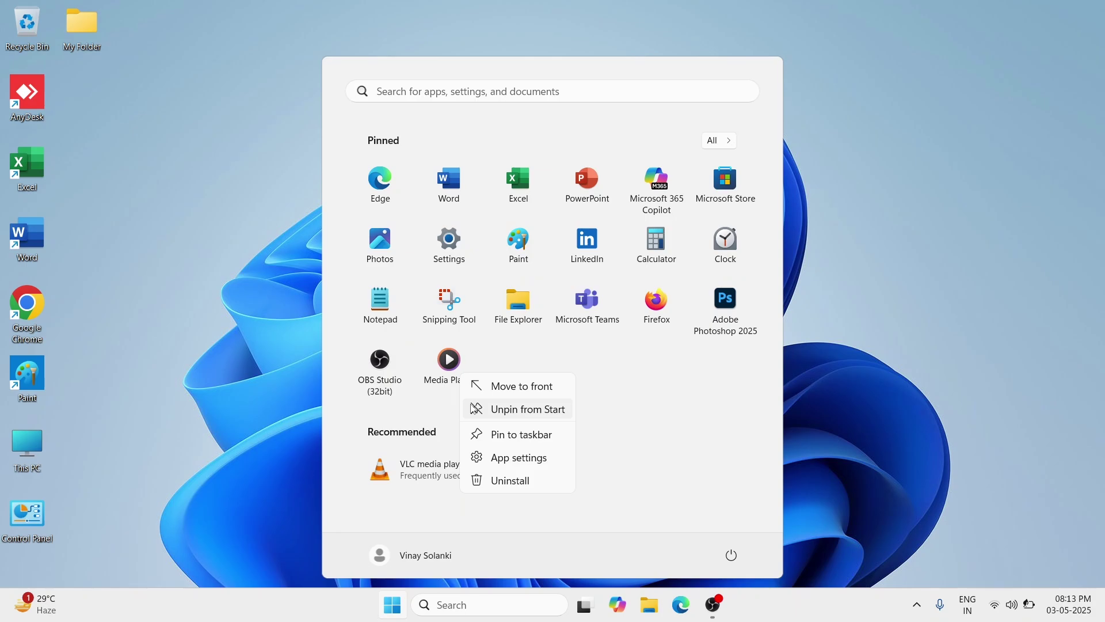
left_click(553, 416)
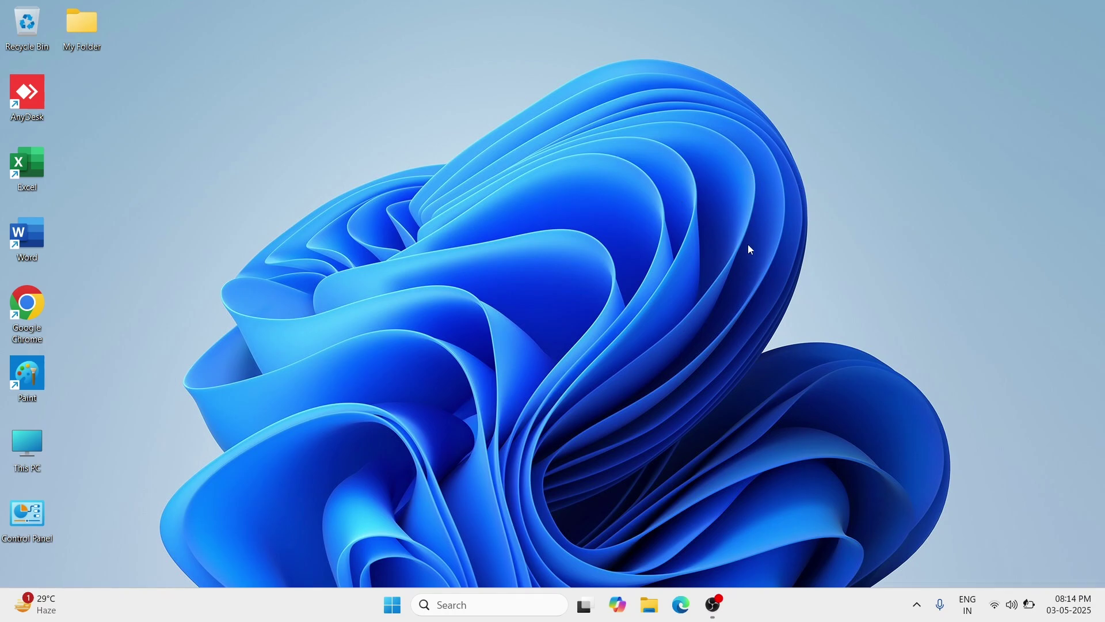
- In the desktop personalization settings, try the dark blue bloom theme, apply the Windows spotlight theme, and minimize Settings
right_click(778, 171)
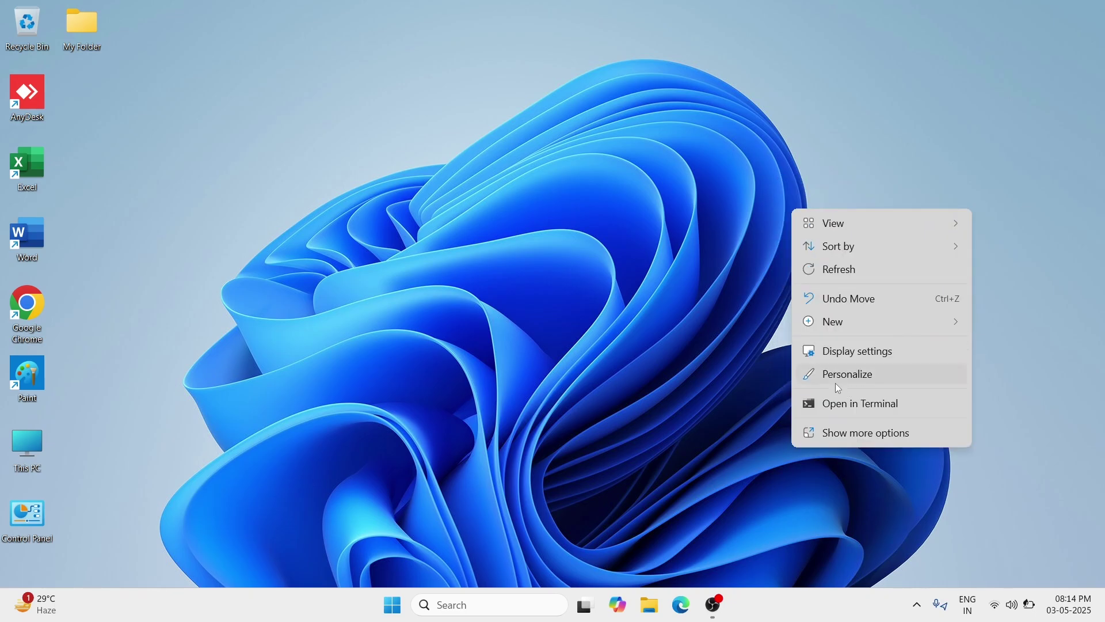
left_click(838, 381)
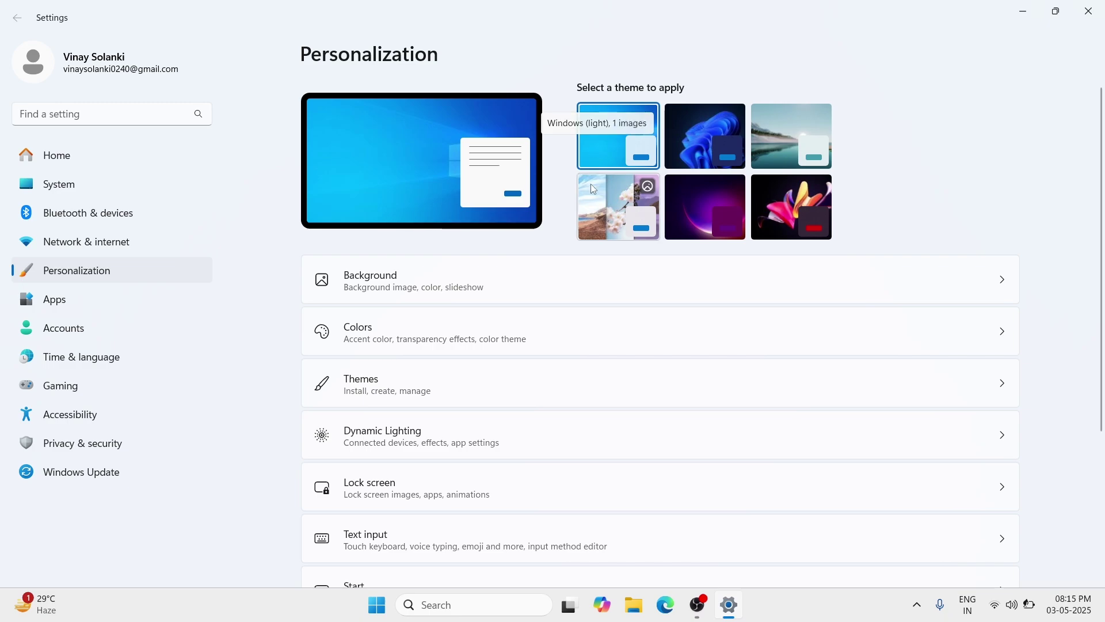
left_click(712, 147)
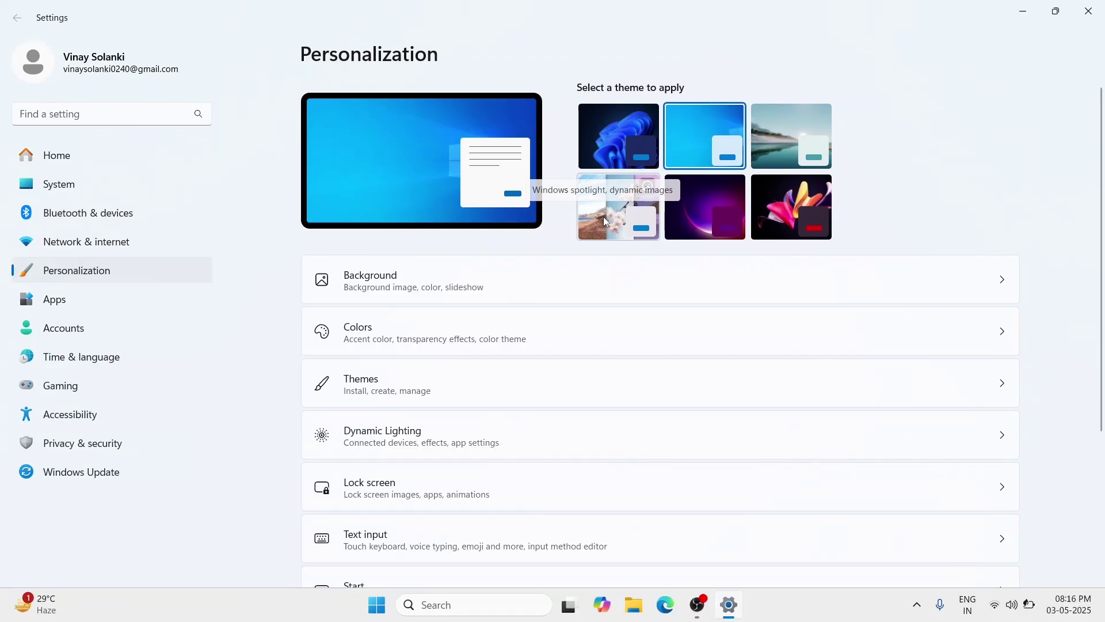
left_click(605, 222)
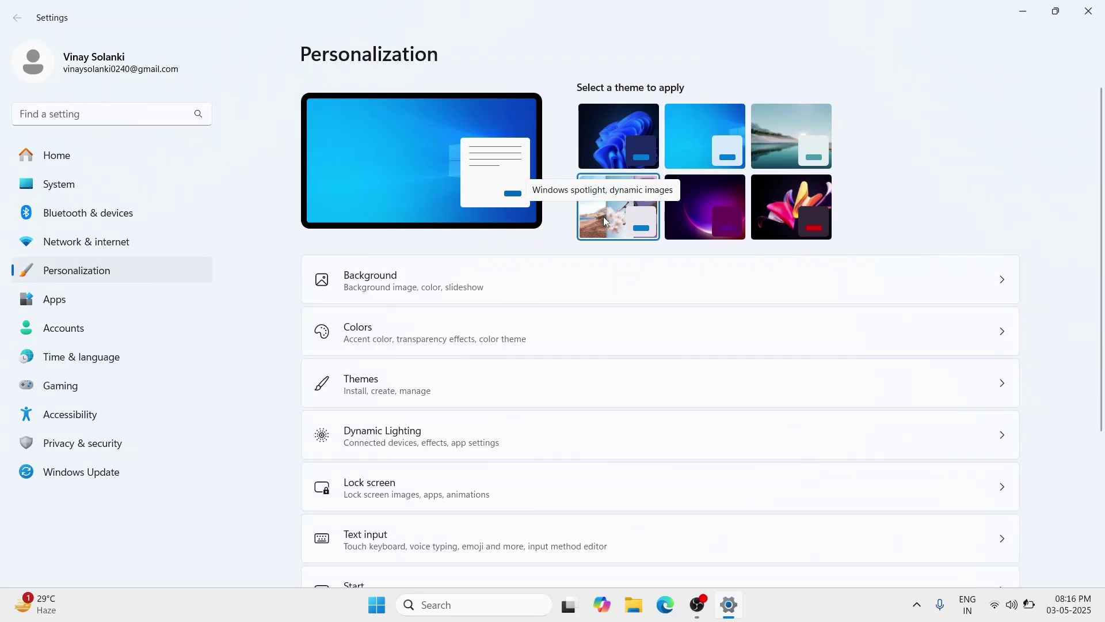
left_click(1028, 21)
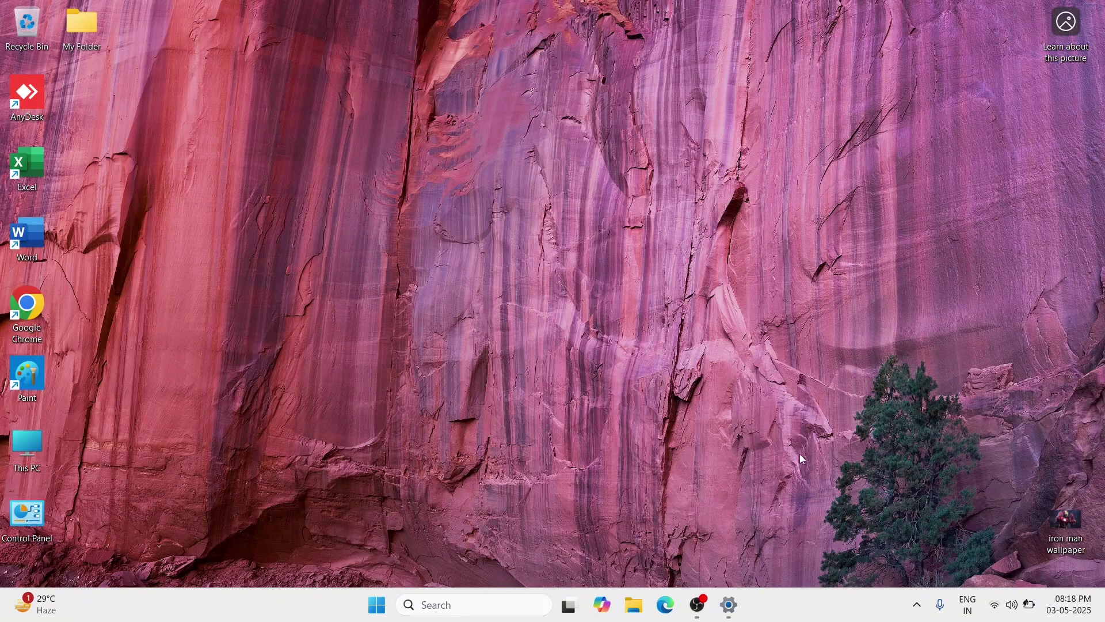
- Set the iron man wallpaper image on the desktop as the desktop background
right_click(1063, 526)
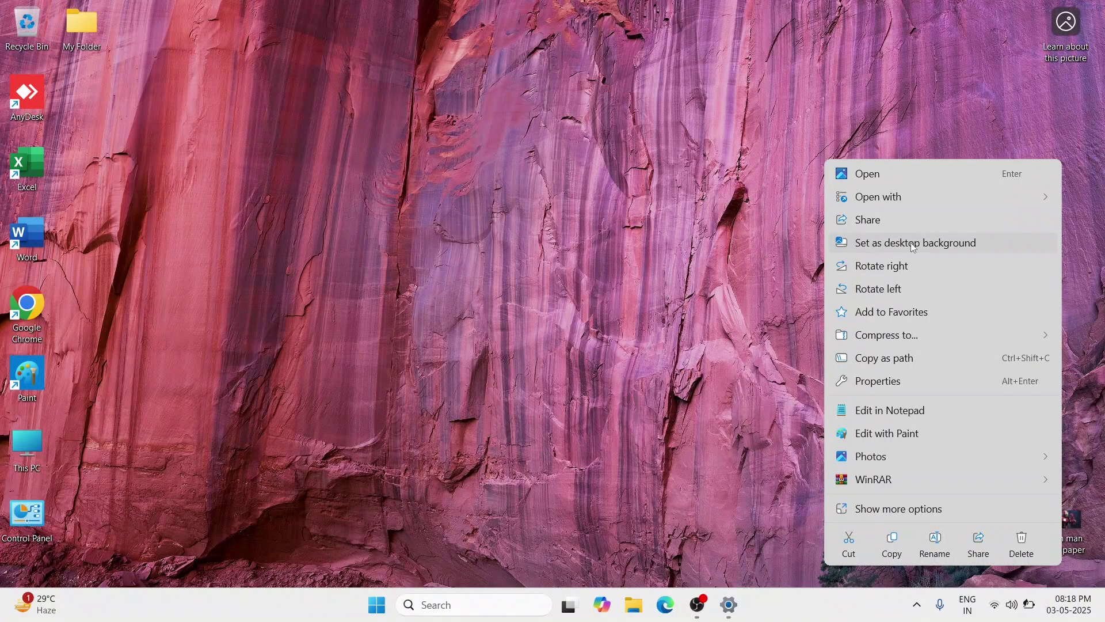
left_click(938, 246)
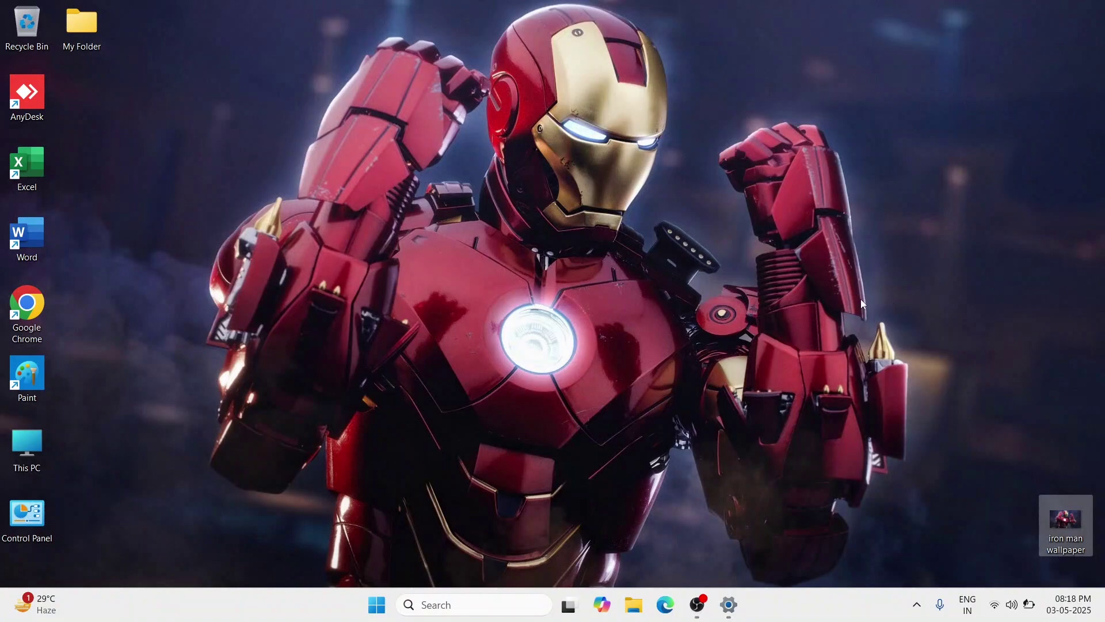
- In the desktop's display settings, try the 150% and 175% scales, and set the scale back to 125%
right_click(760, 318)
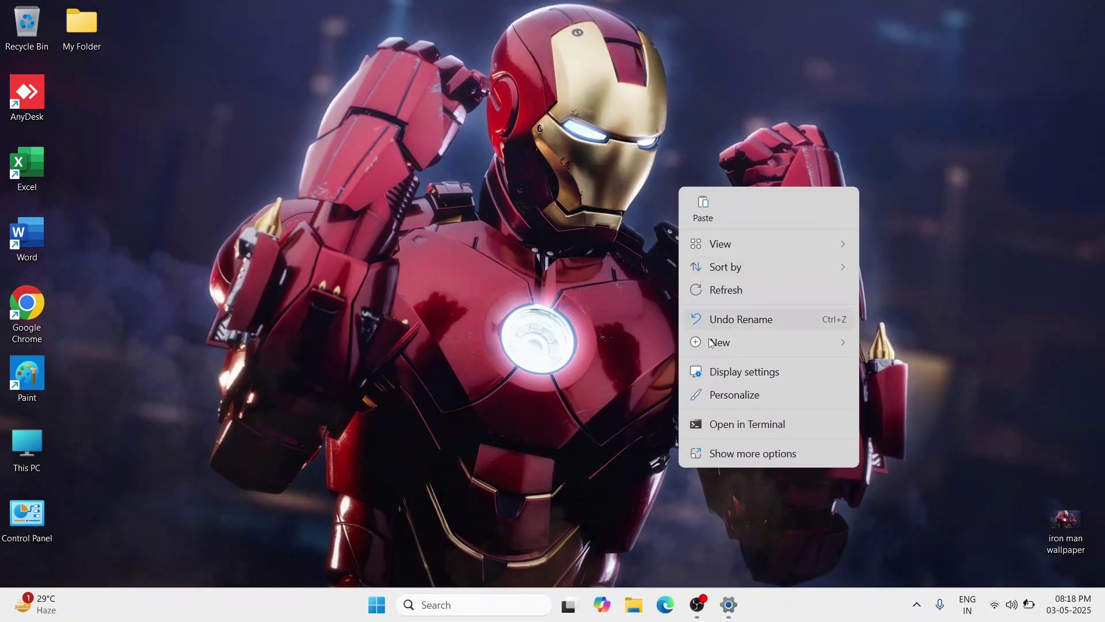
left_click(741, 376)
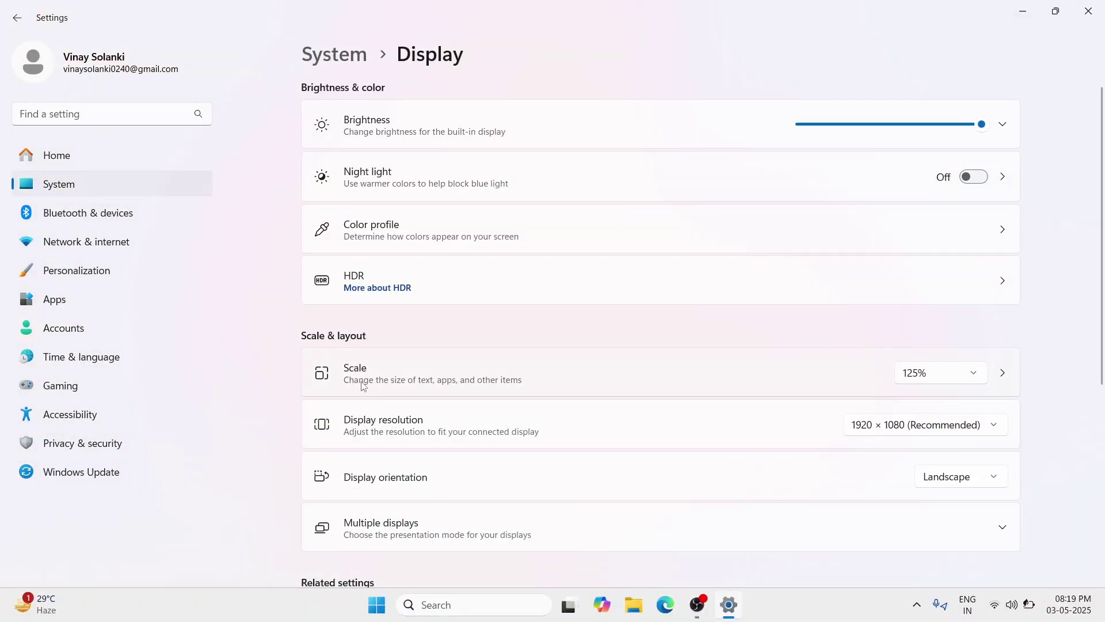
left_click(932, 382)
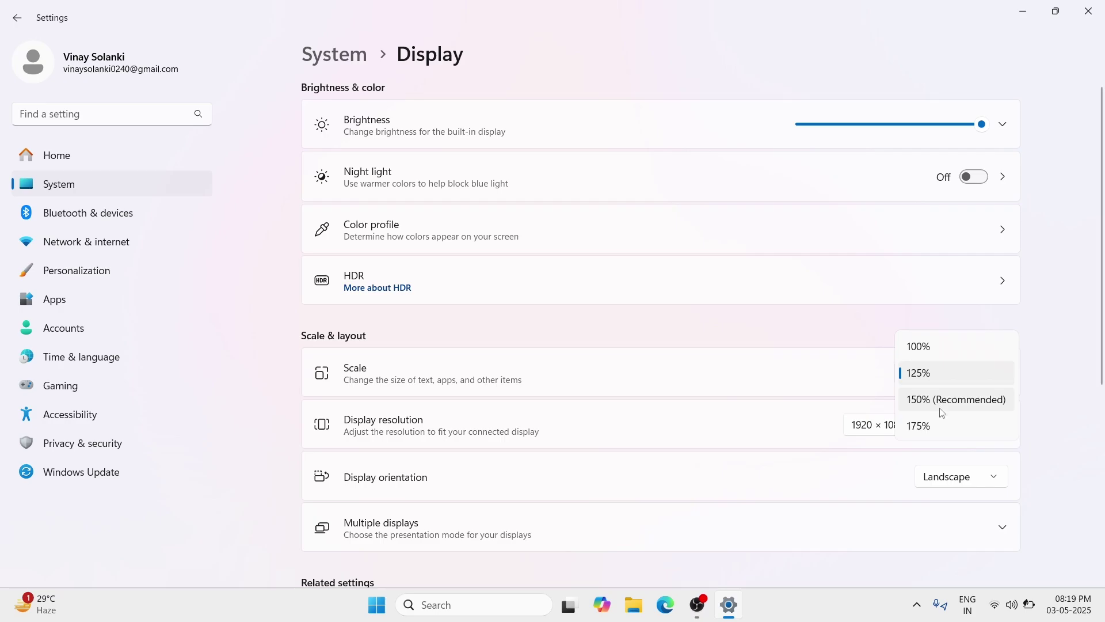
left_click(942, 409)
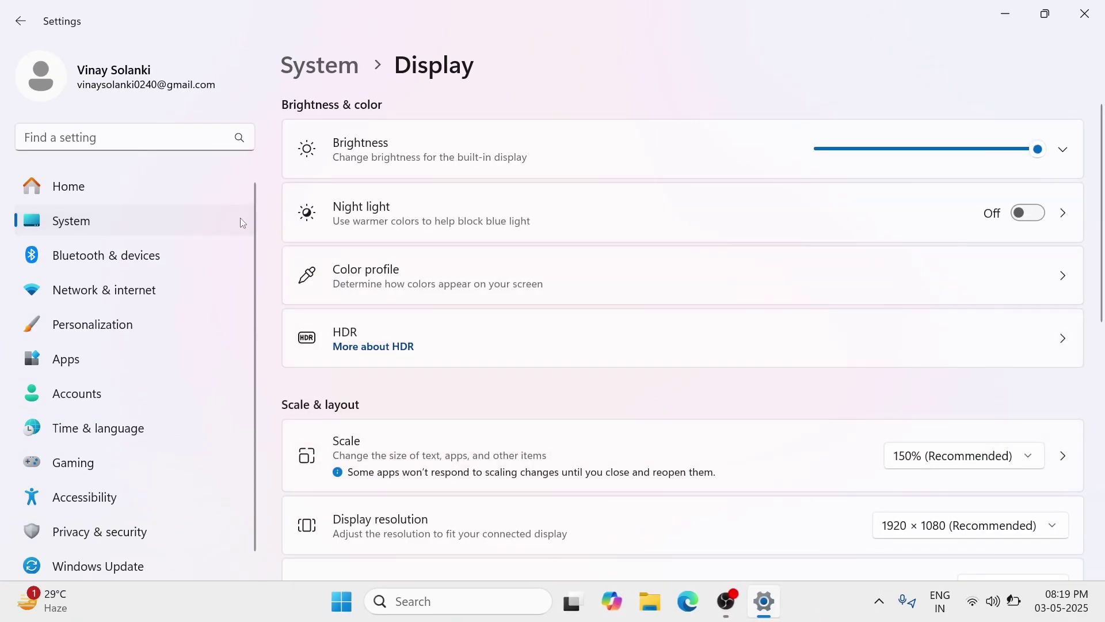
left_click(969, 455)
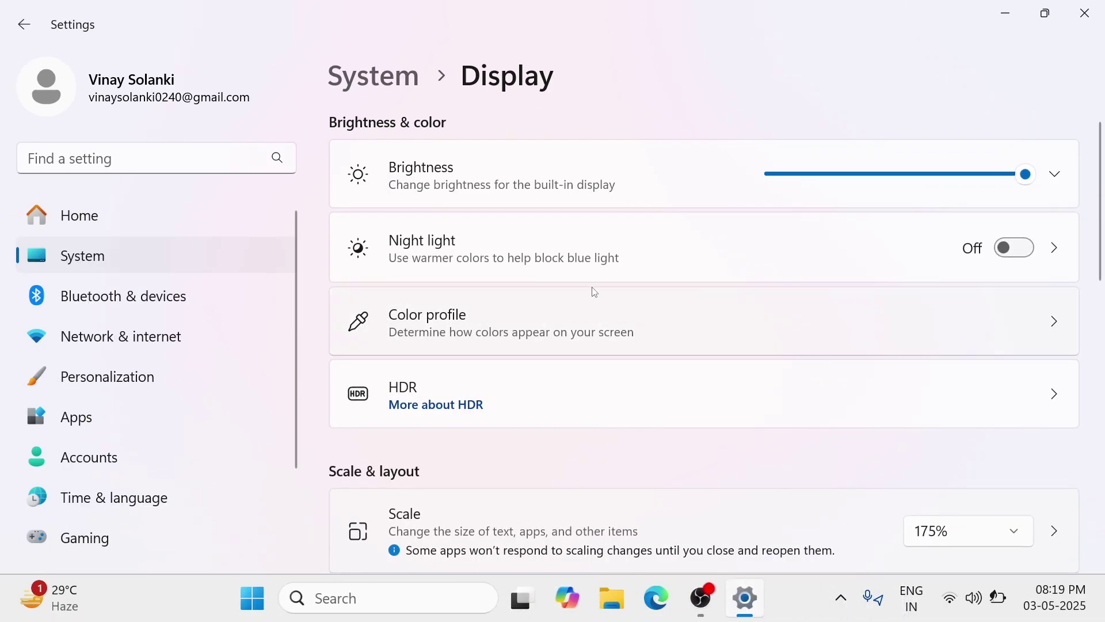
left_click(1003, 536)
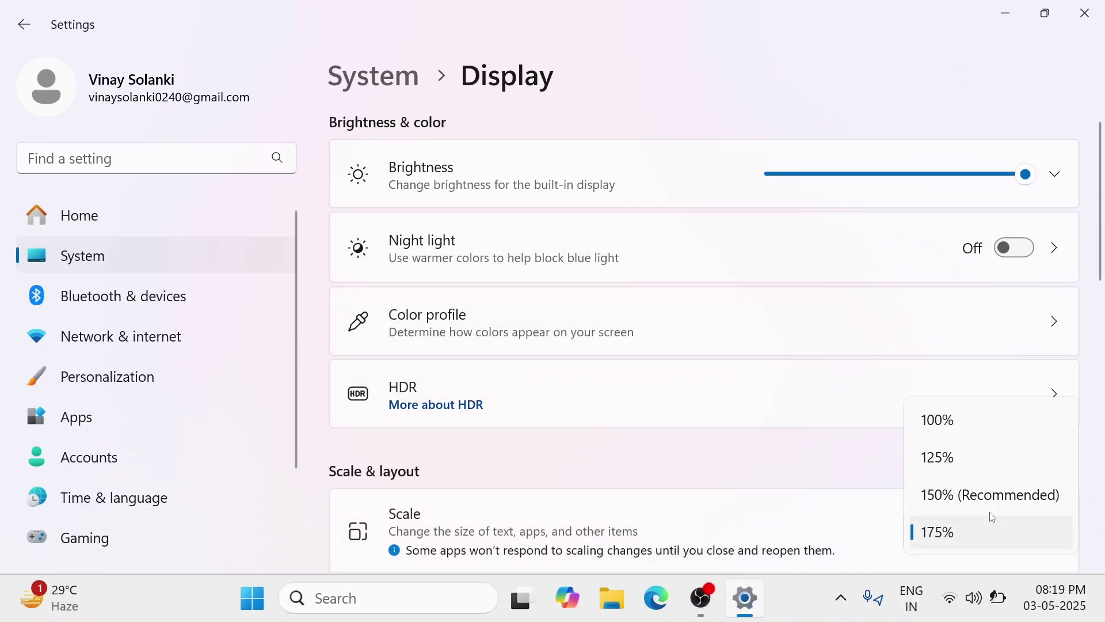
left_click(980, 467)
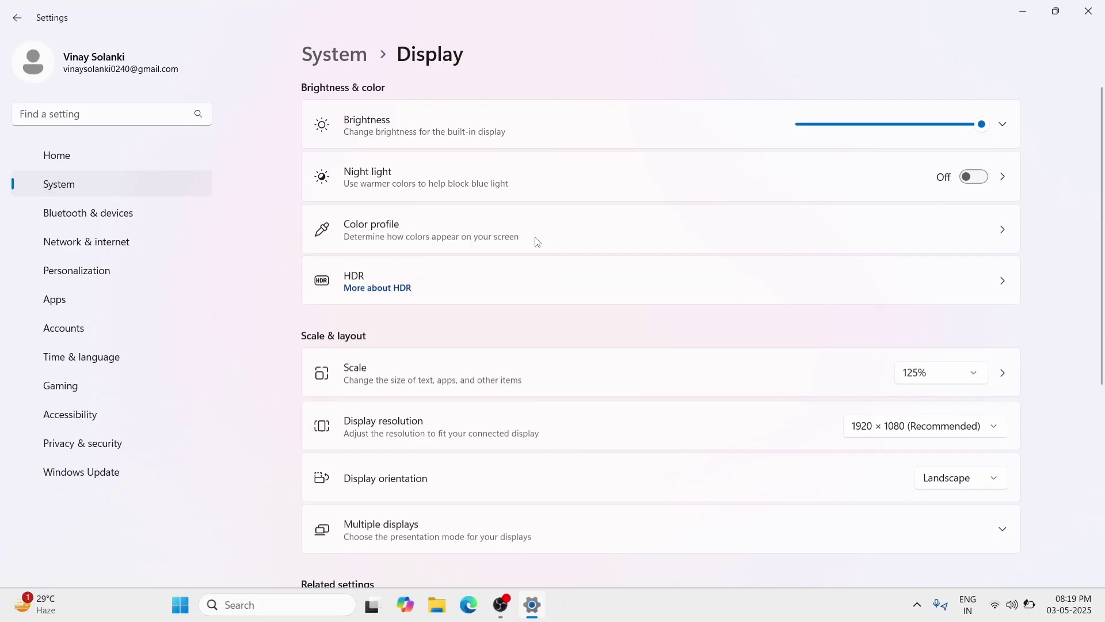